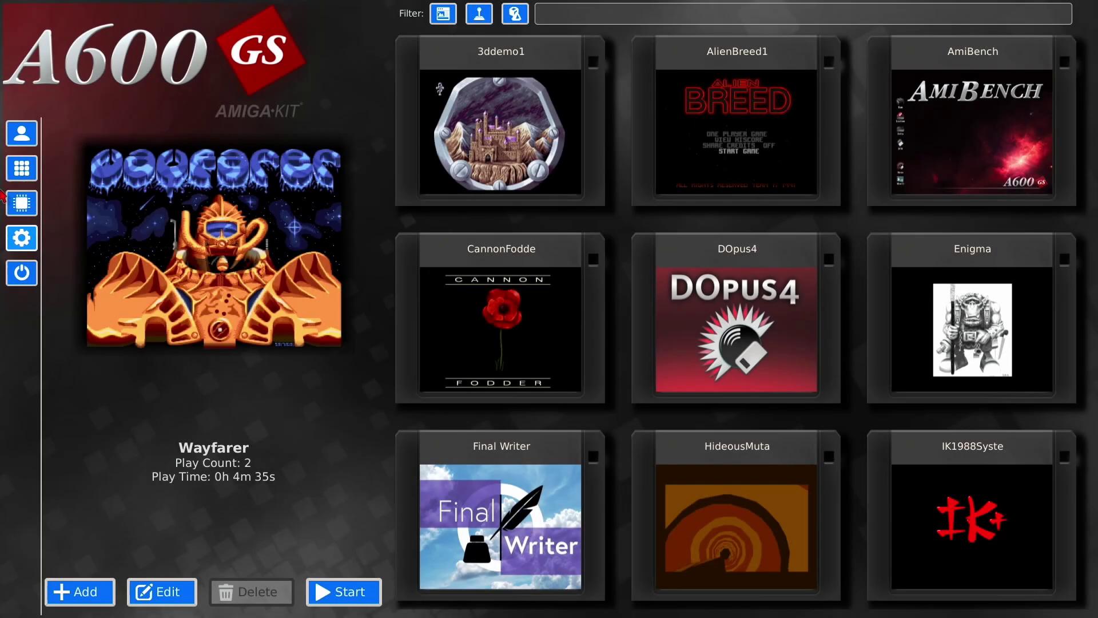
Look through the library of installed games and applications, from 3ddemo1 to the OctaMED Sound Studio row.
key(Right)
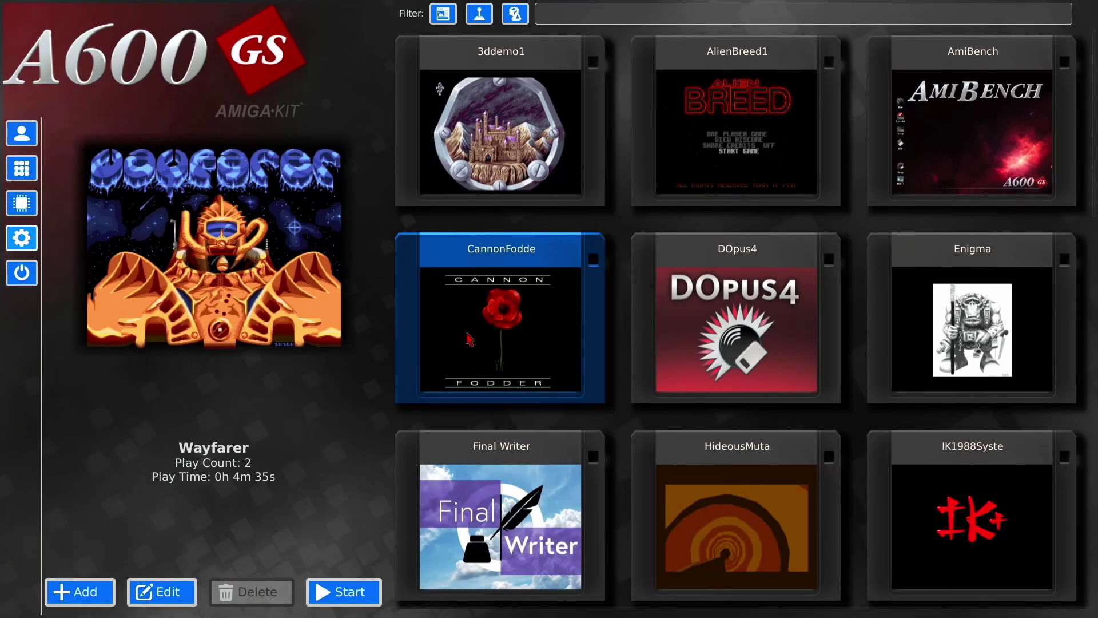
key(Right)
key(Left)
key(Down)
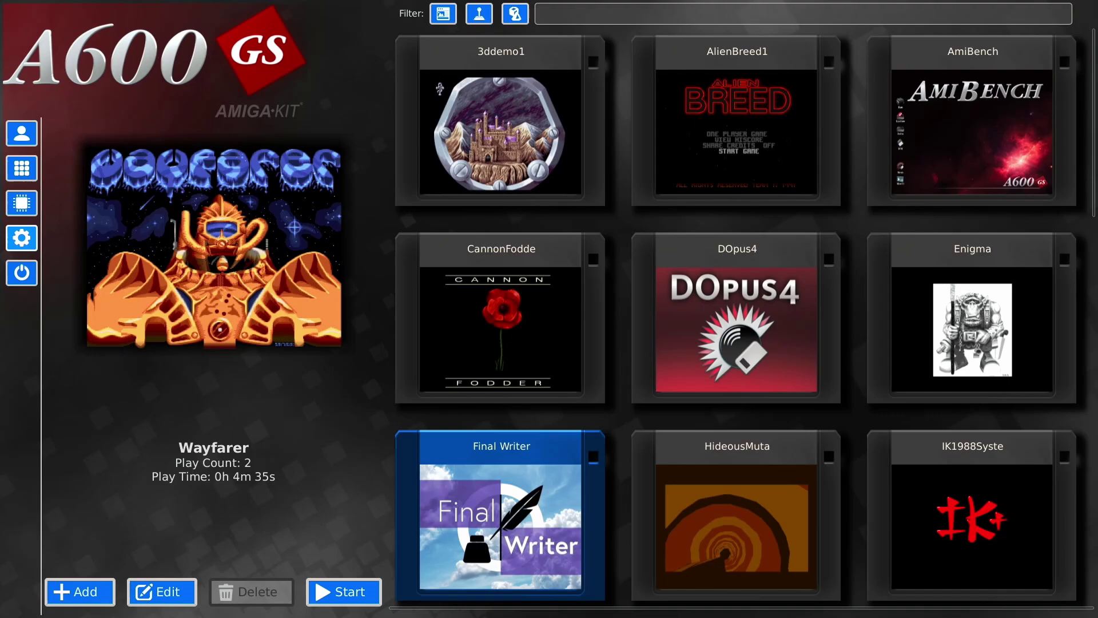
key(Right)
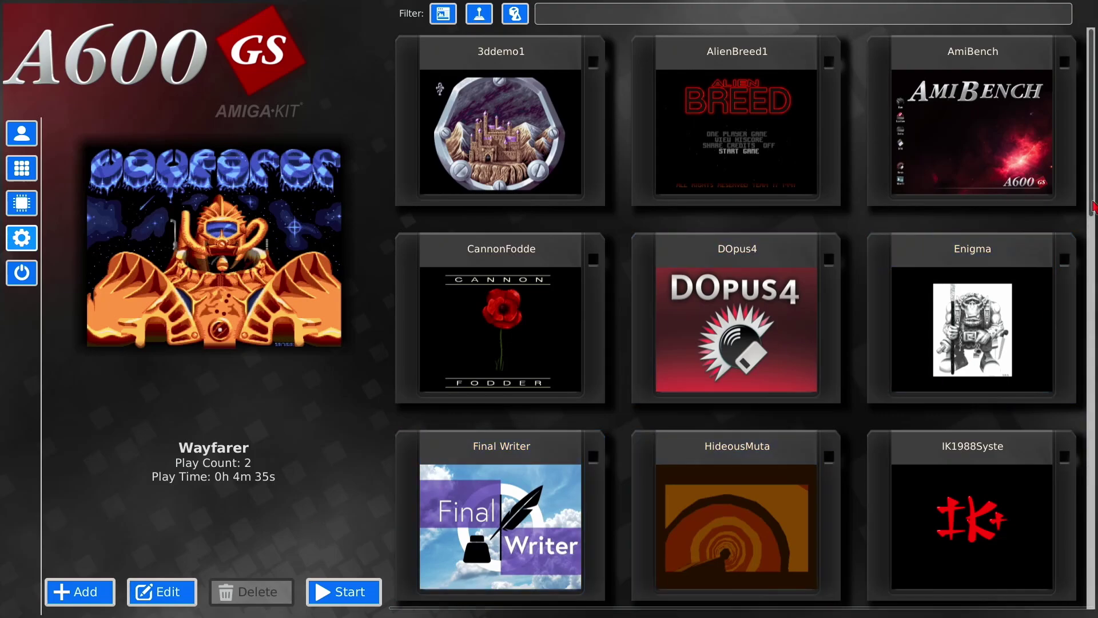
scroll(1093, 260, down, 2)
drag(1093, 257, 1092, 203)
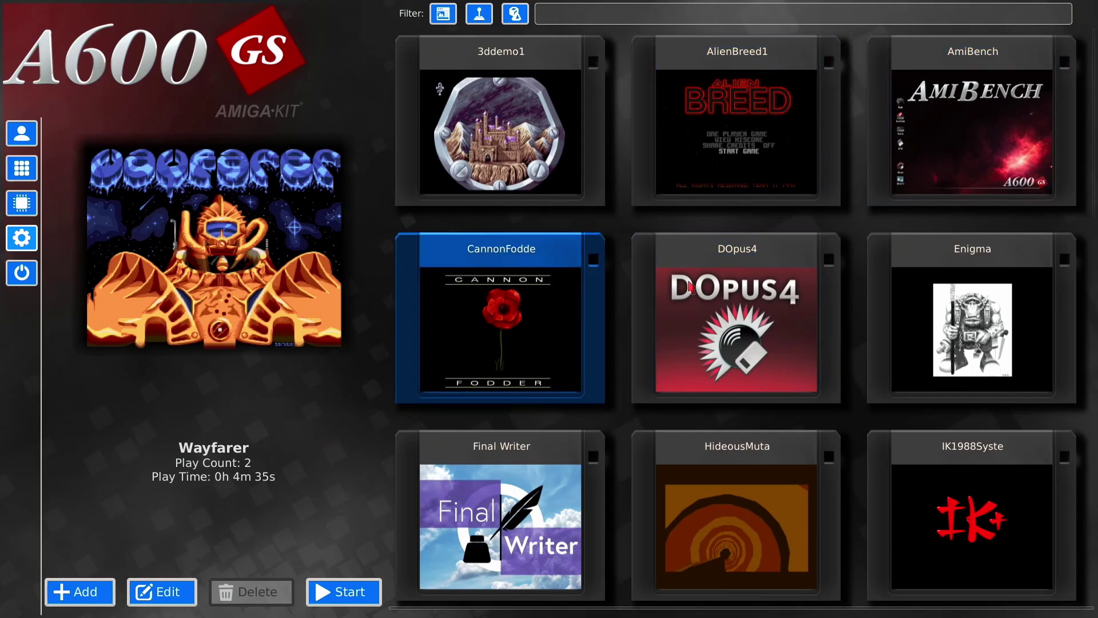
scroll(1091, 189, down, 2)
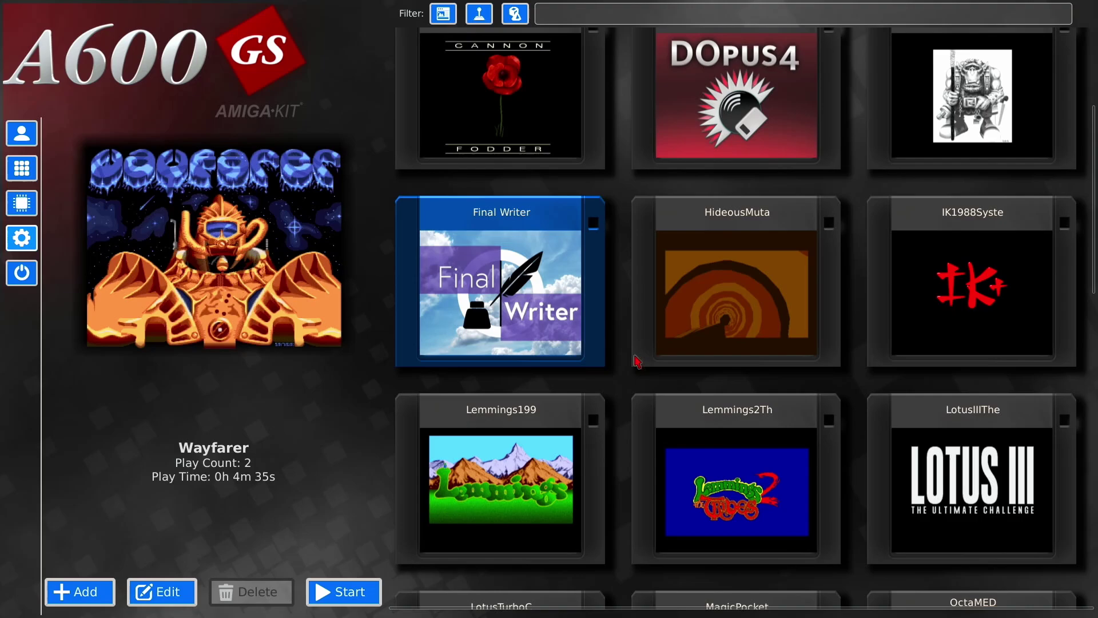
scroll(1093, 286, up, 3)
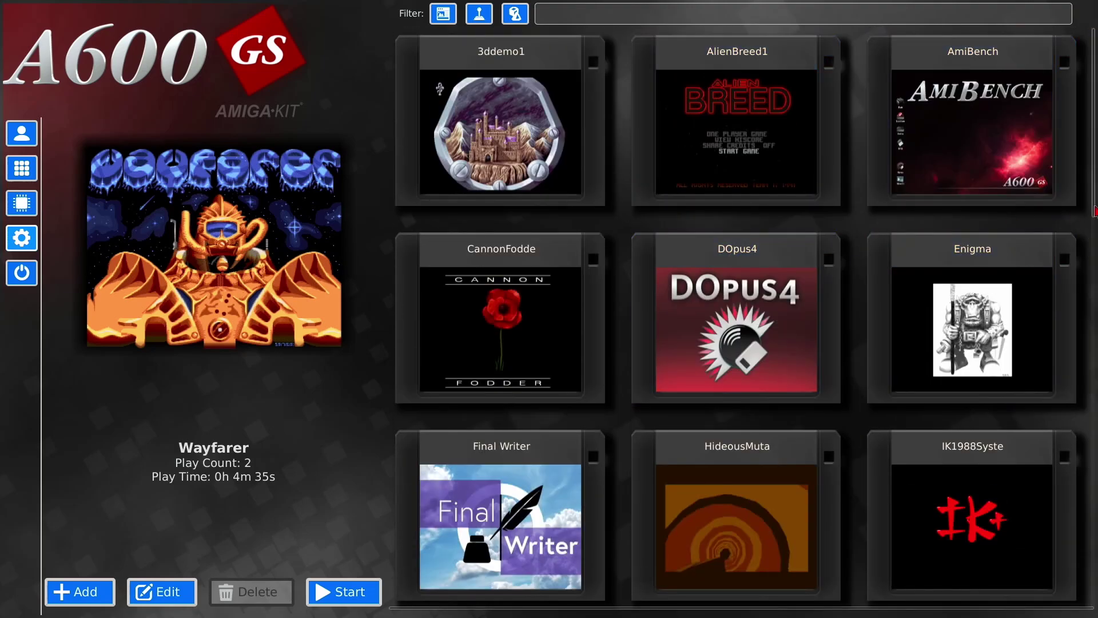
scroll(1095, 336, down, 1)
scroll(1095, 336, down, 2)
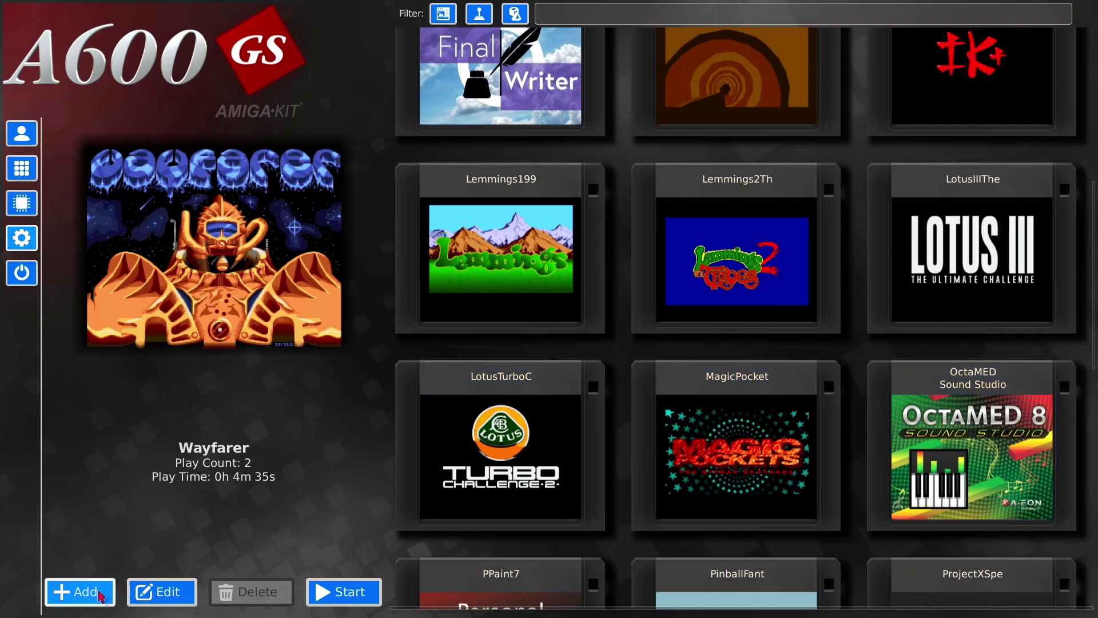
Import the Leisure Suit Larry in The Land of the Lounge Lizards v1.05 ADF from the adf folder on SanDisk_Cruzer_Fit_1, keeping default settings.
click(80, 591)
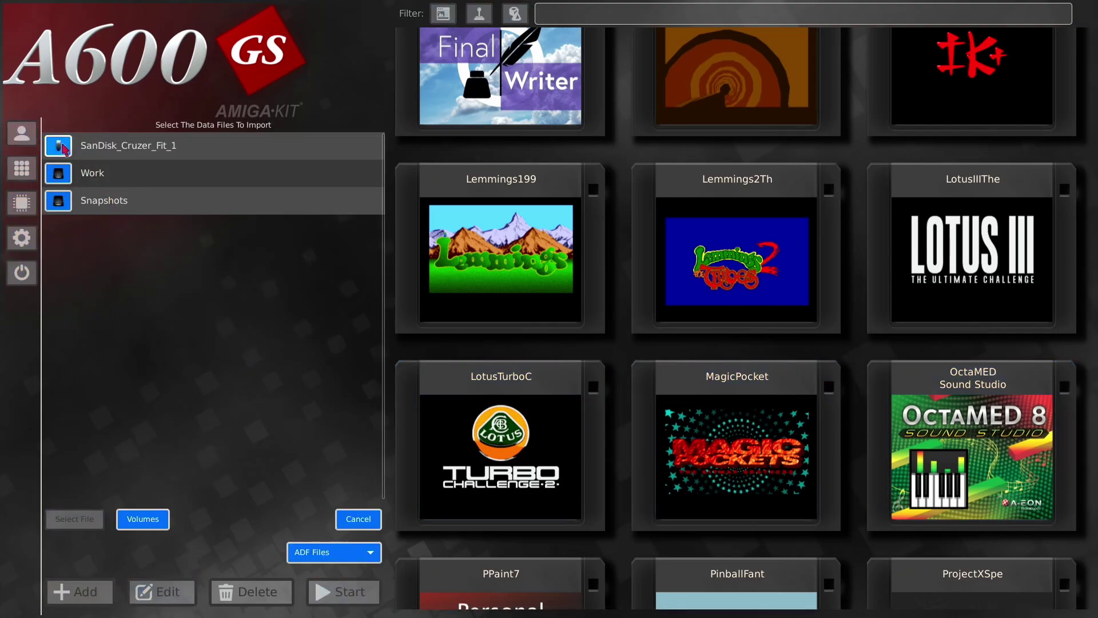
click(58, 147)
click(59, 201)
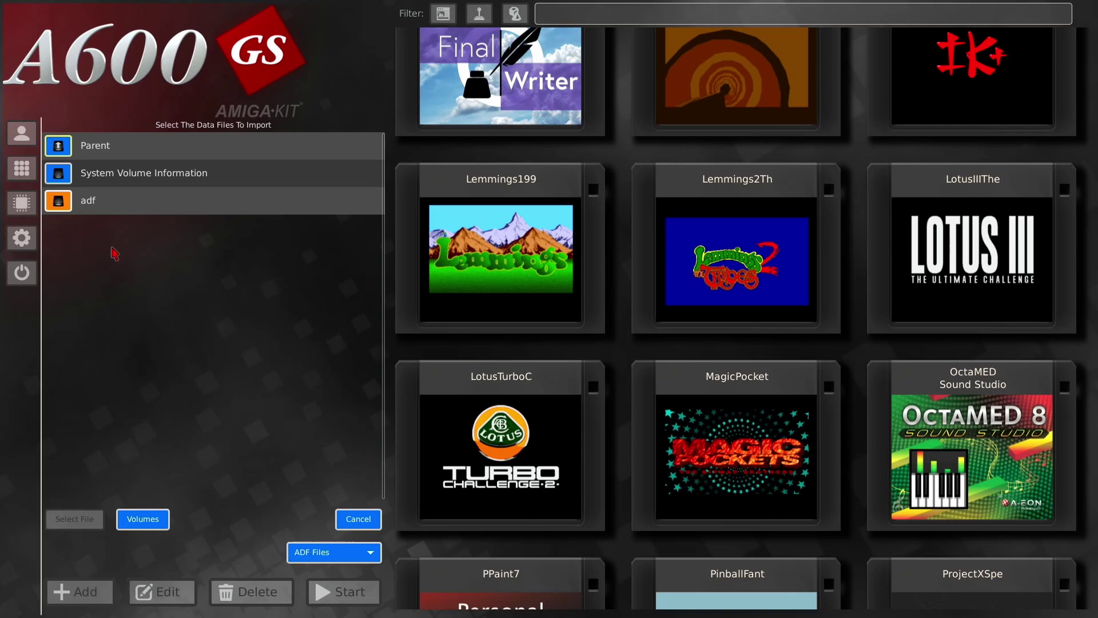
key(Return)
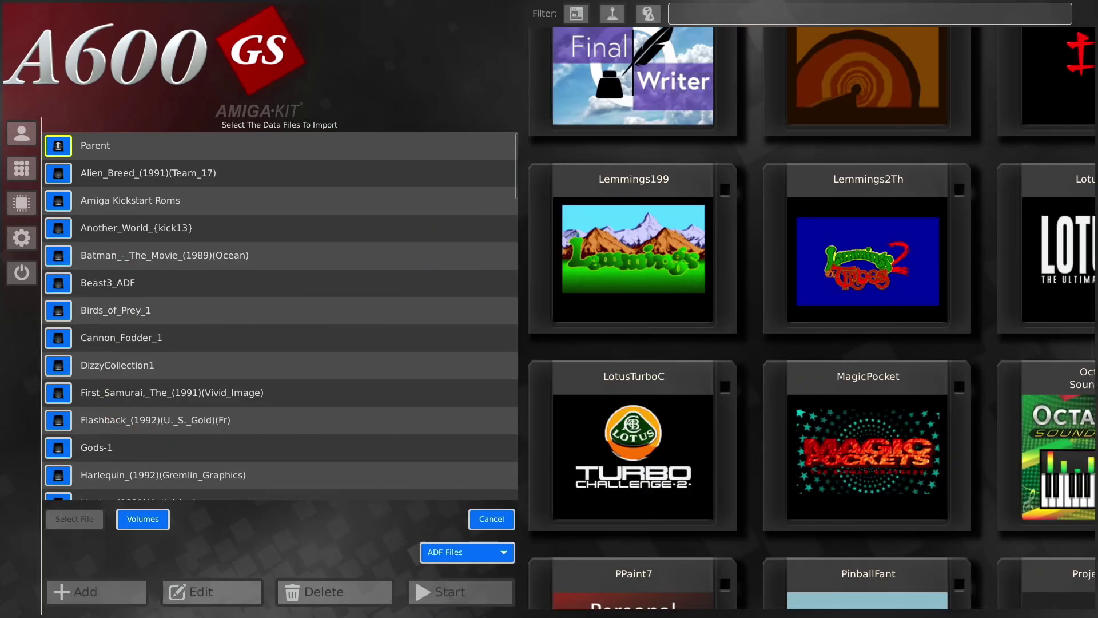
drag(516, 168, 531, 314)
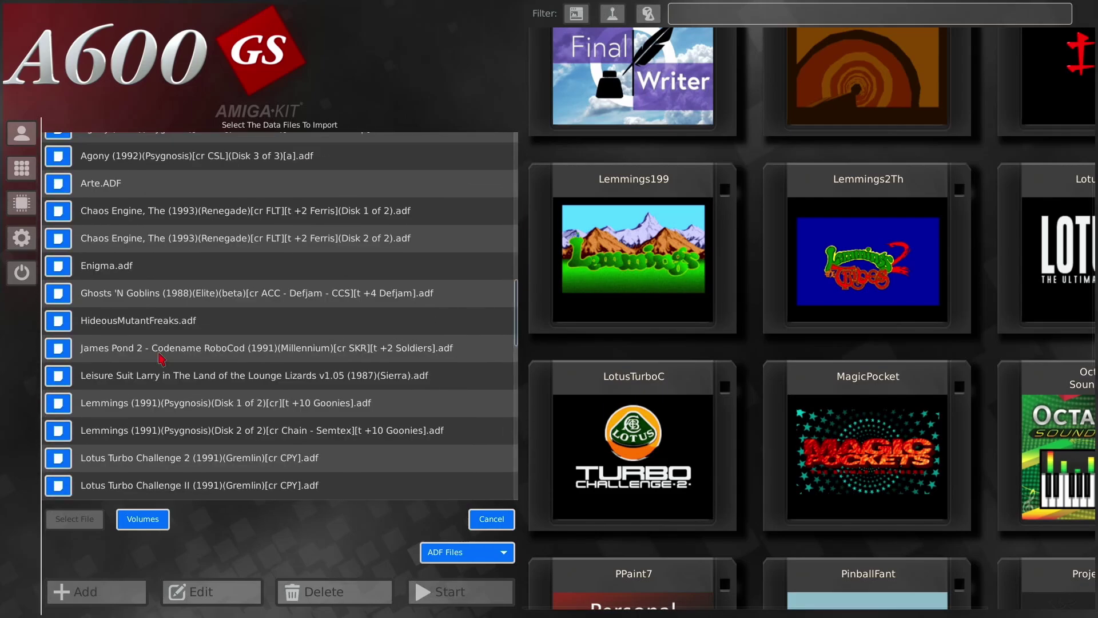
click(85, 376)
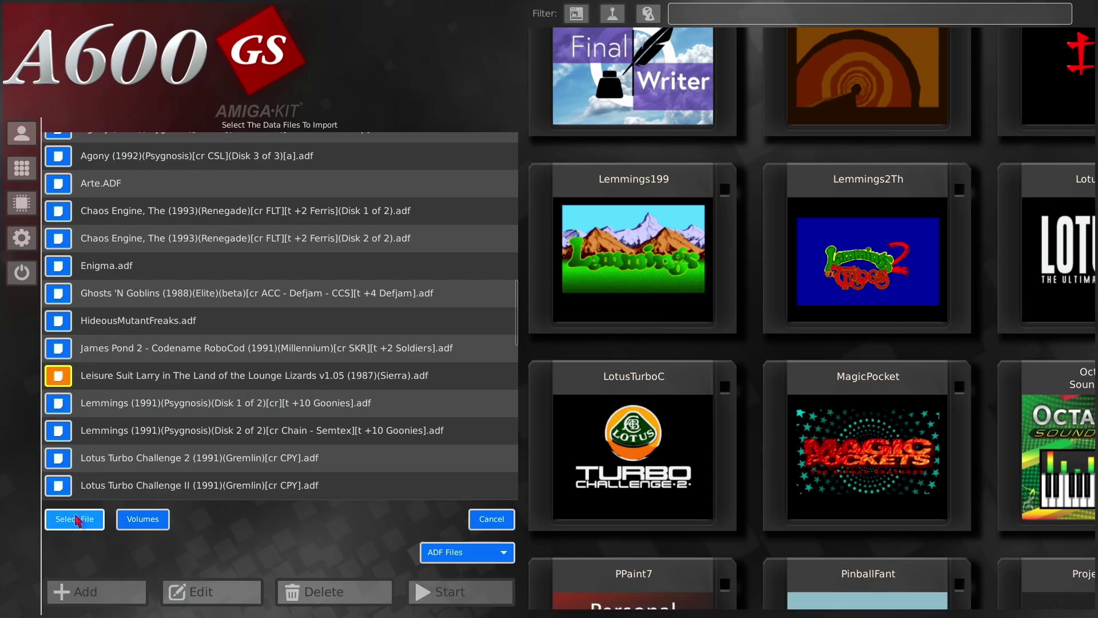
click(76, 519)
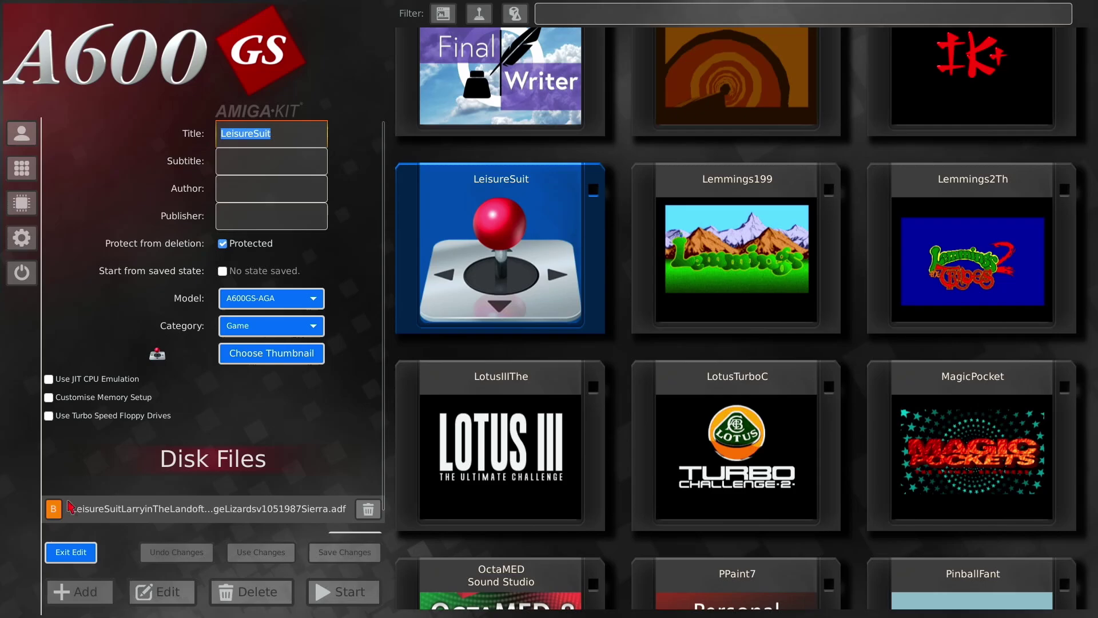
click(85, 553)
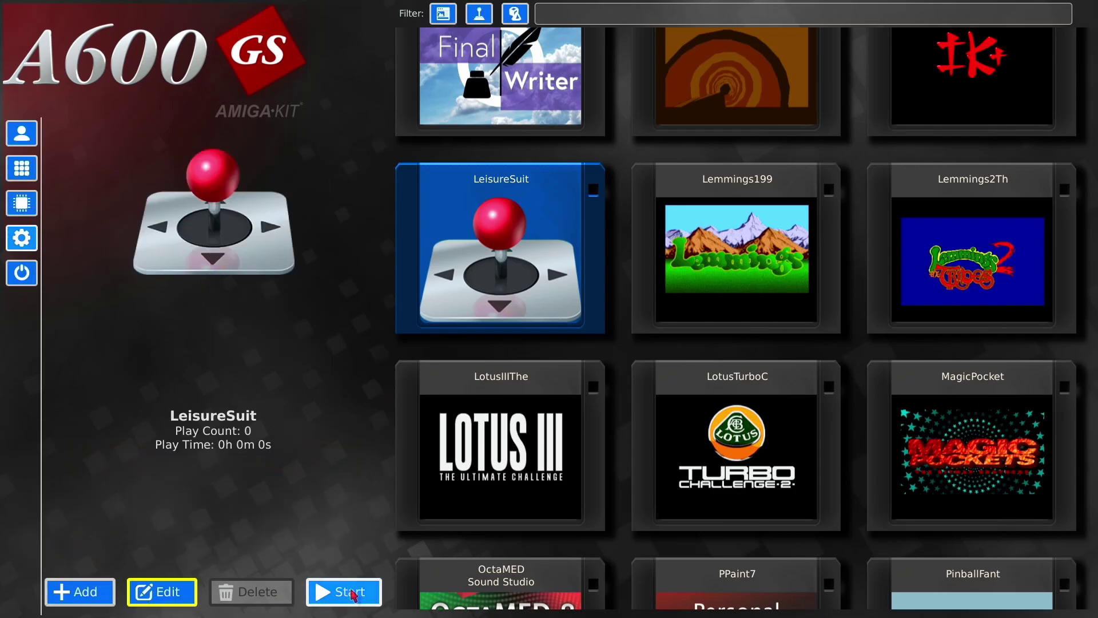
Try to run the LeisureSuit game, and quit its emulation session back to the library.
click(350, 593)
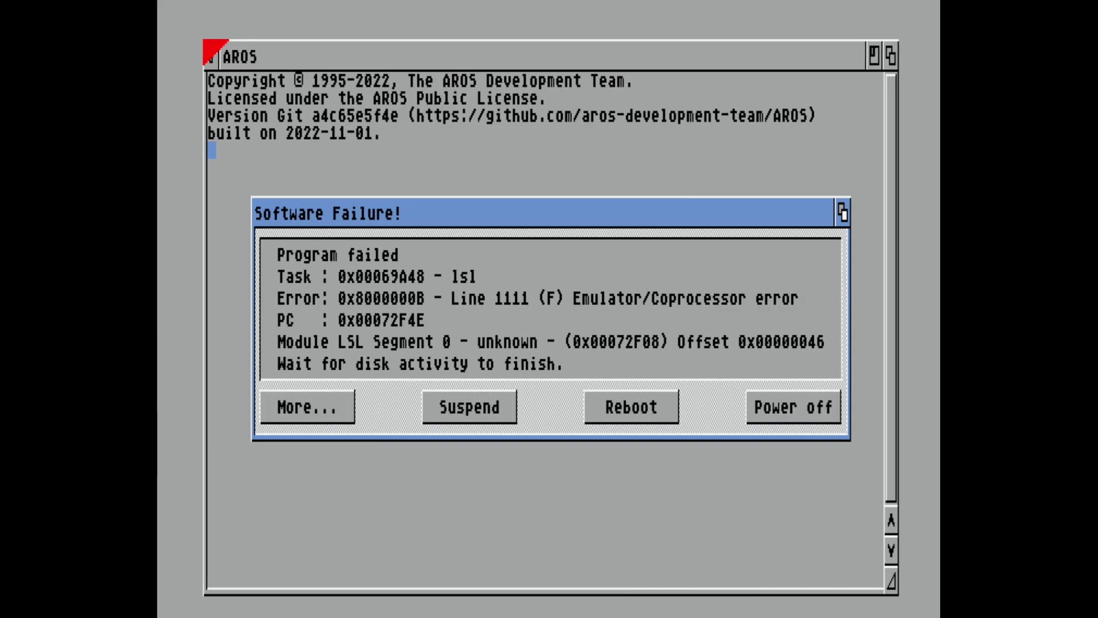
key(F12)
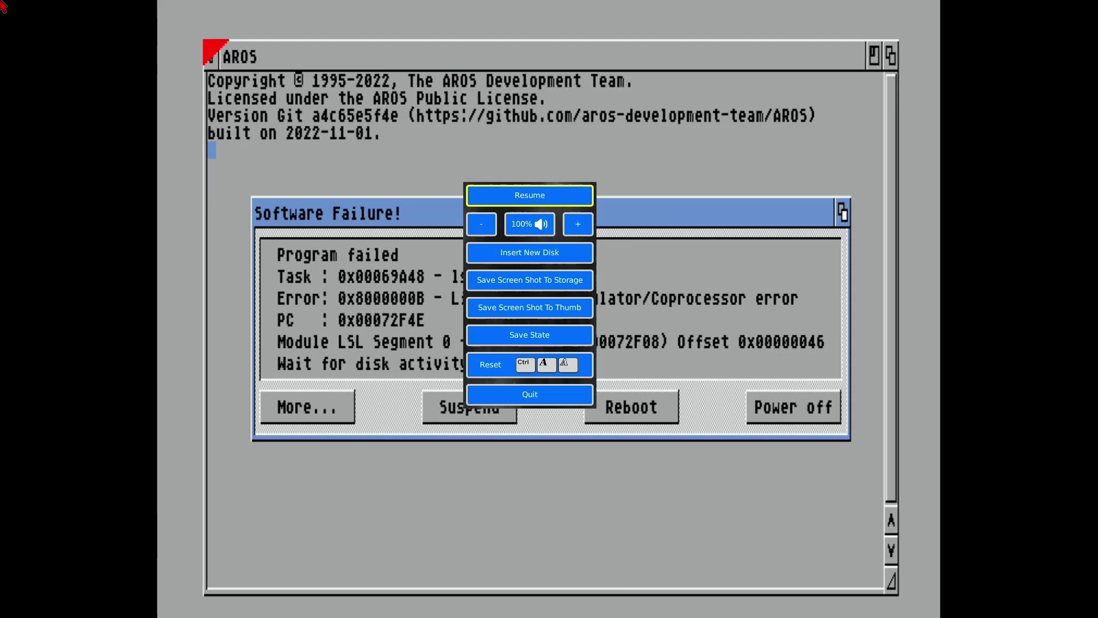
key(Down)
key(Down)
key(Down)
key(Down)
key(Down)
key(Down)
key(Down)
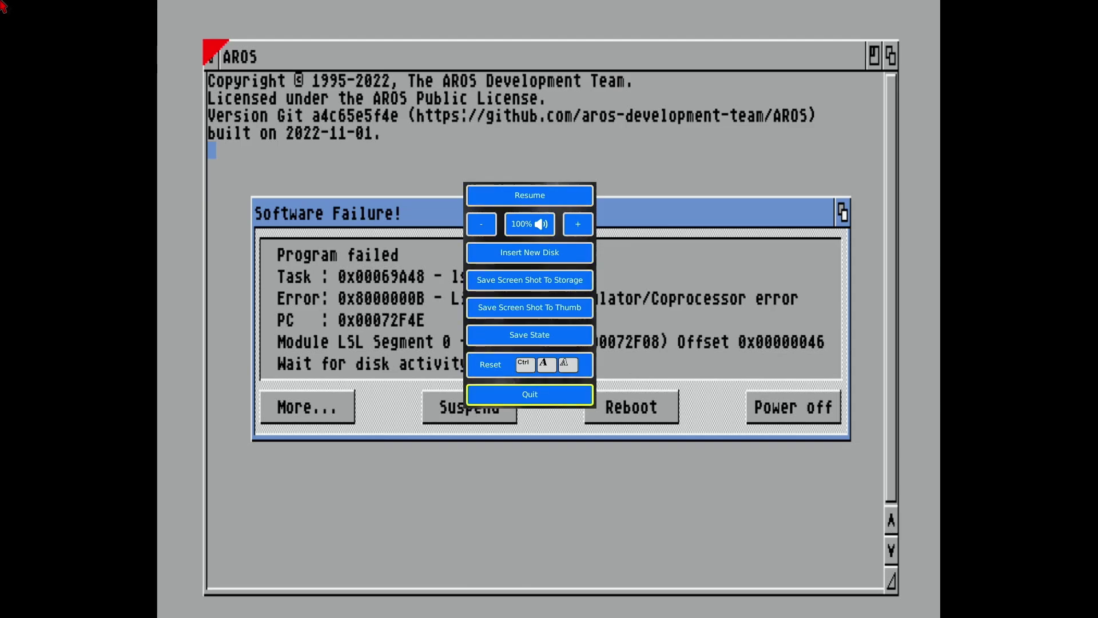
key(Return)
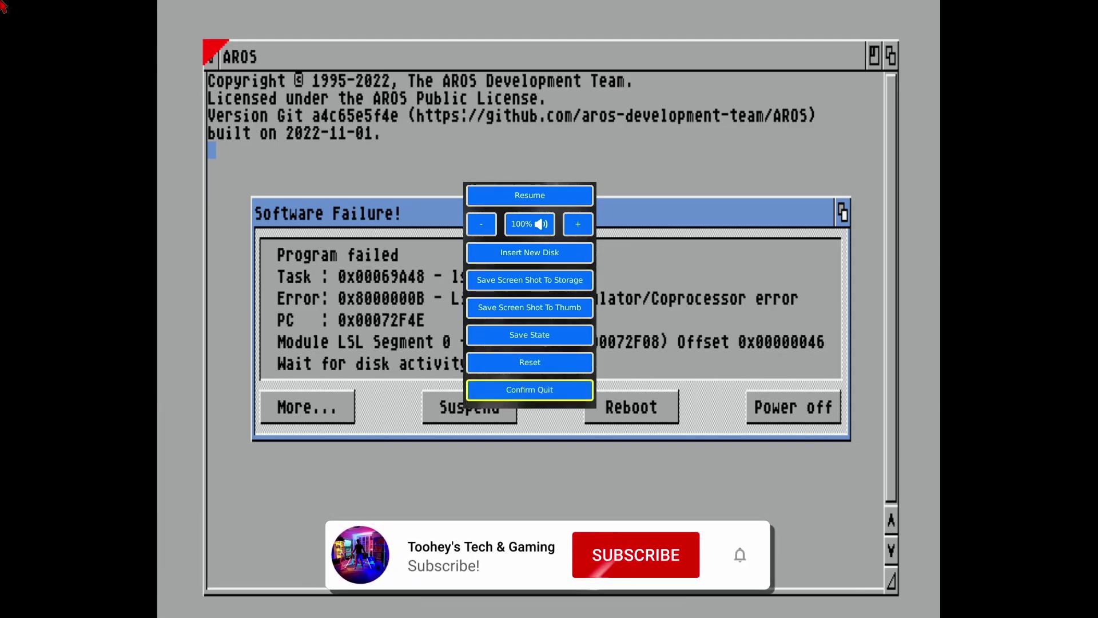
key(Return)
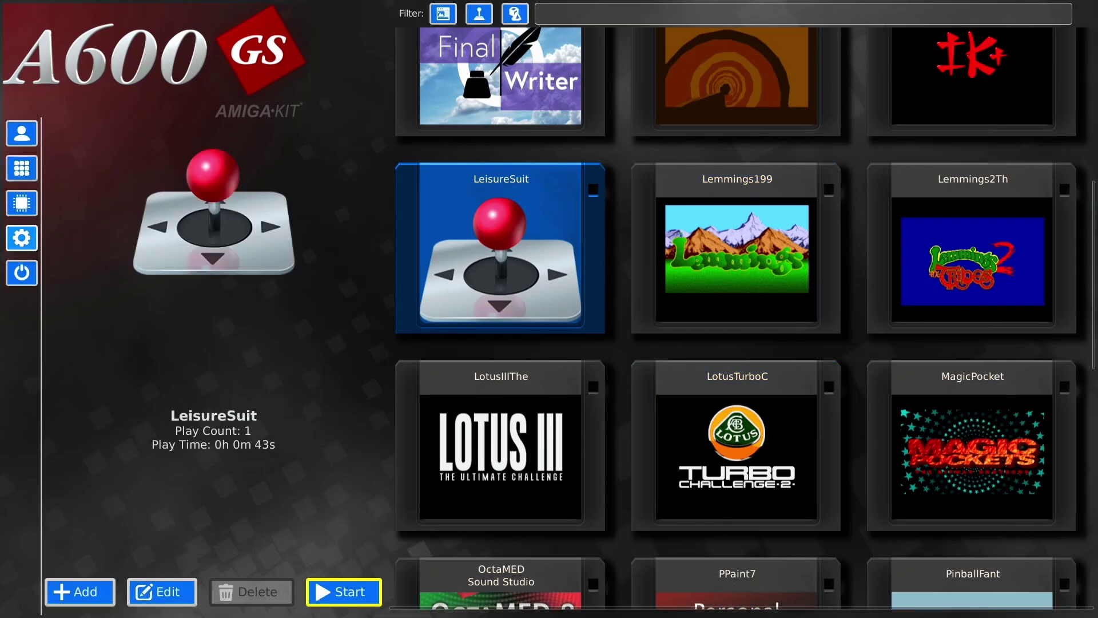
Set LeisureSuit to Unprotected, save the change, and permanently delete the game from the library.
click(766, 263)
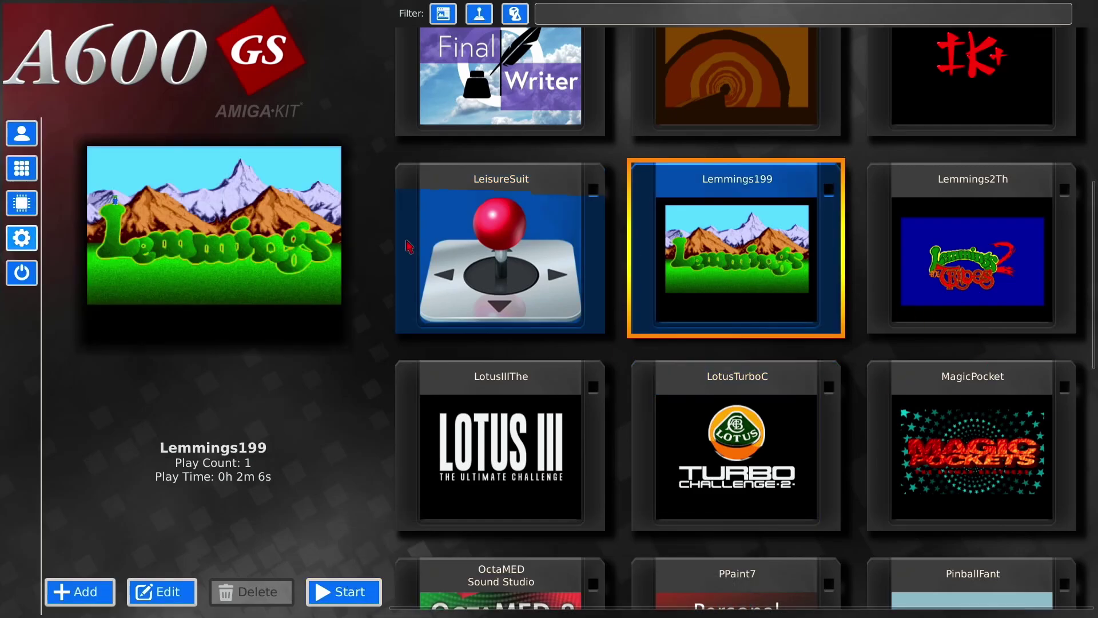
click(549, 250)
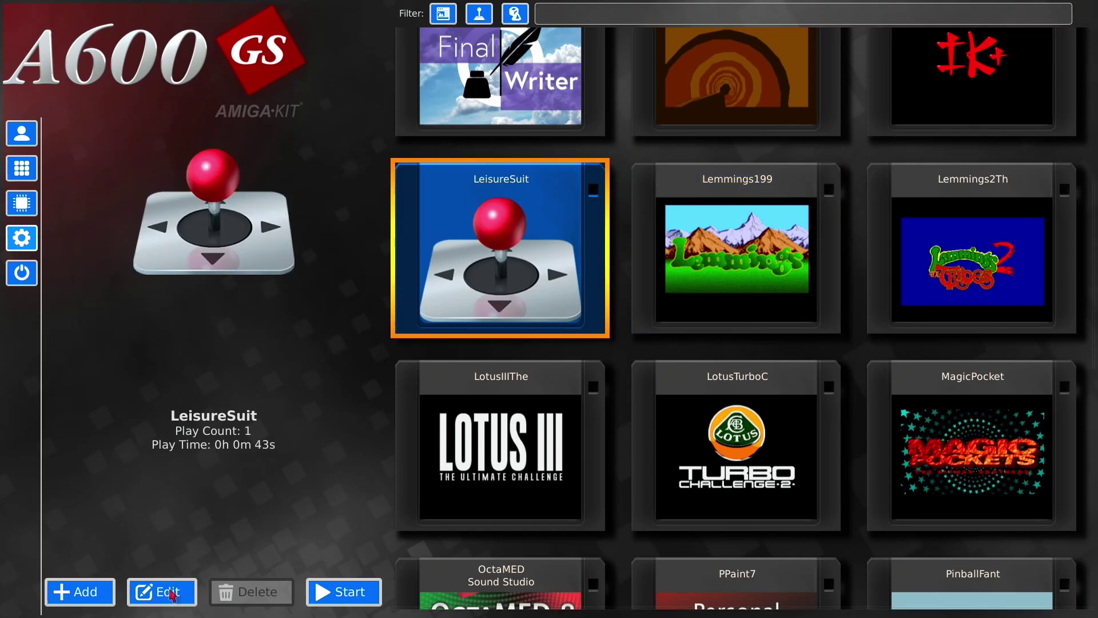
click(172, 597)
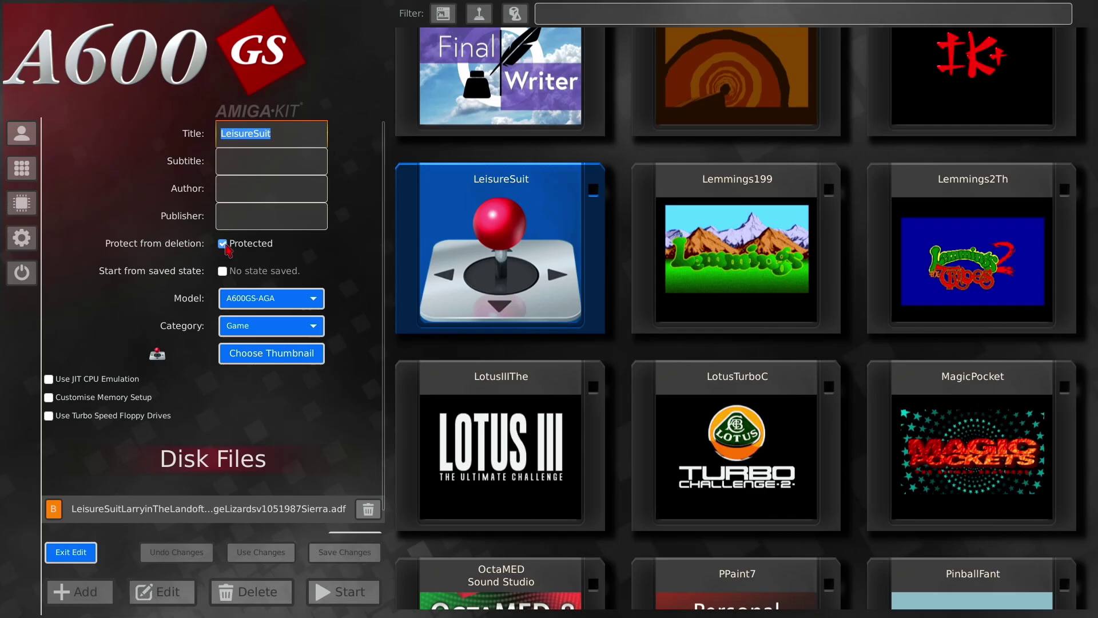
click(223, 244)
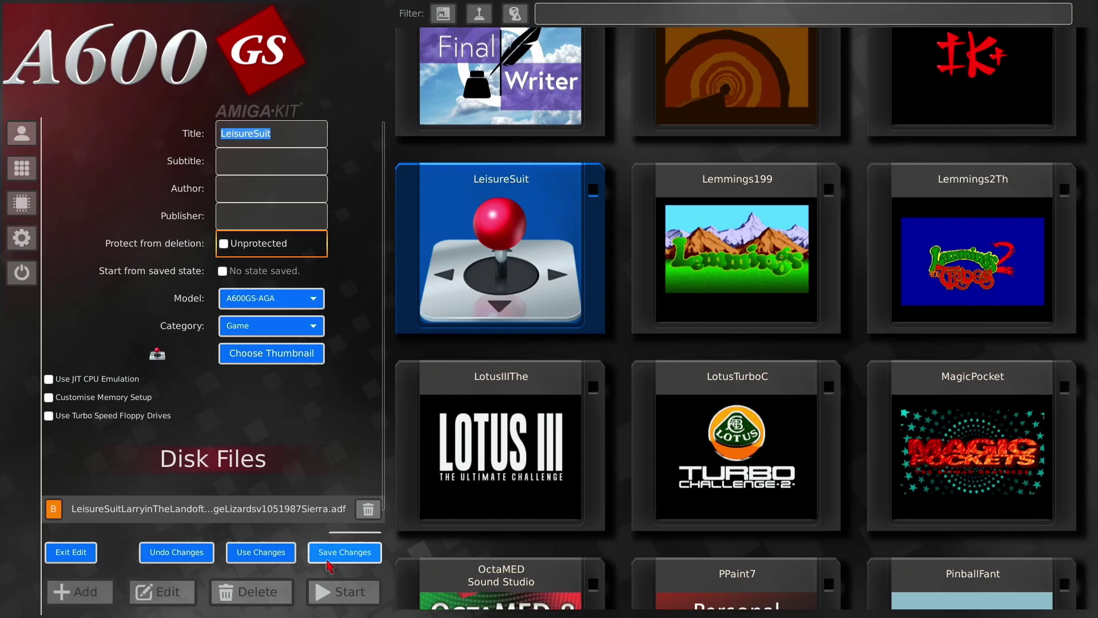
click(333, 555)
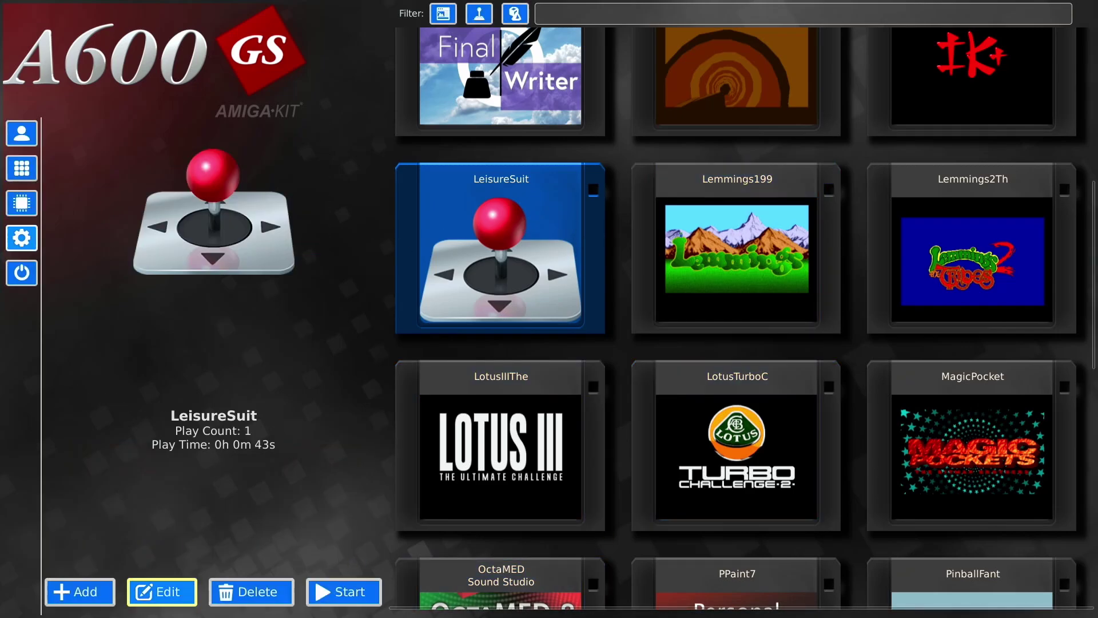
click(256, 595)
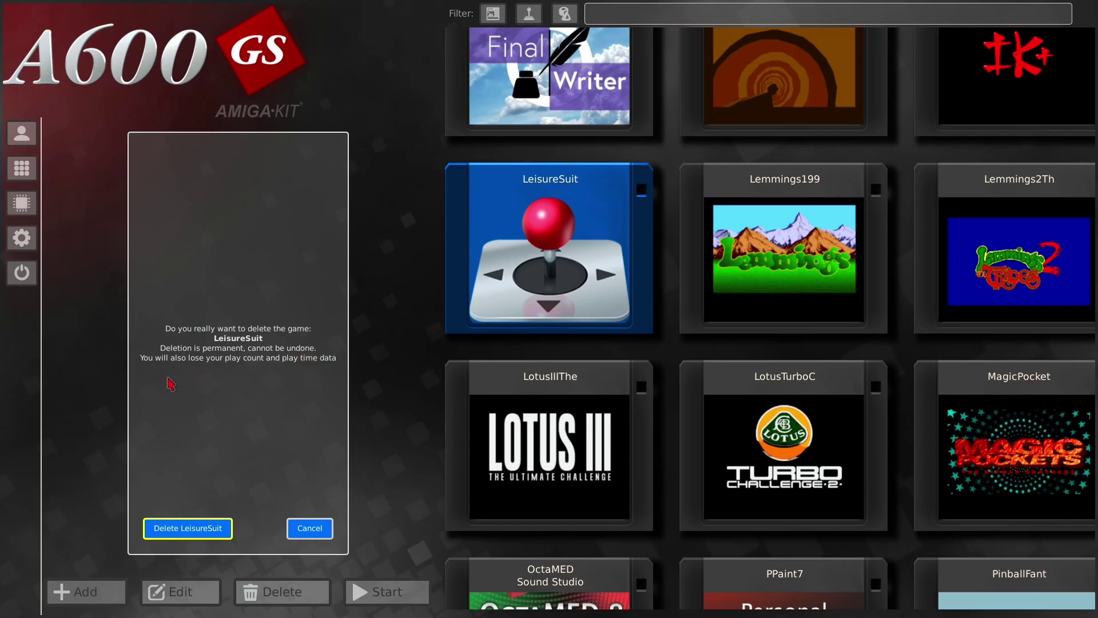
click(185, 532)
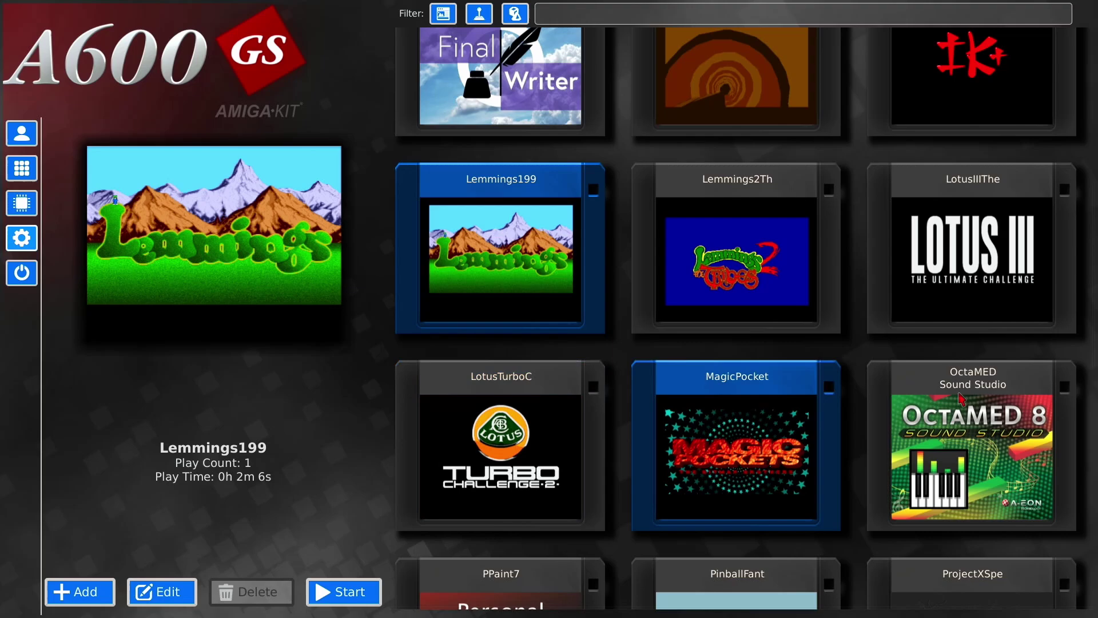
Look through the rest of the library down to Wayfarer, and review the entries around Lemmings and Personal Paint.
mouse_move(1092, 217)
drag(1093, 217, 1094, 416)
scroll(1095, 417, down, 1)
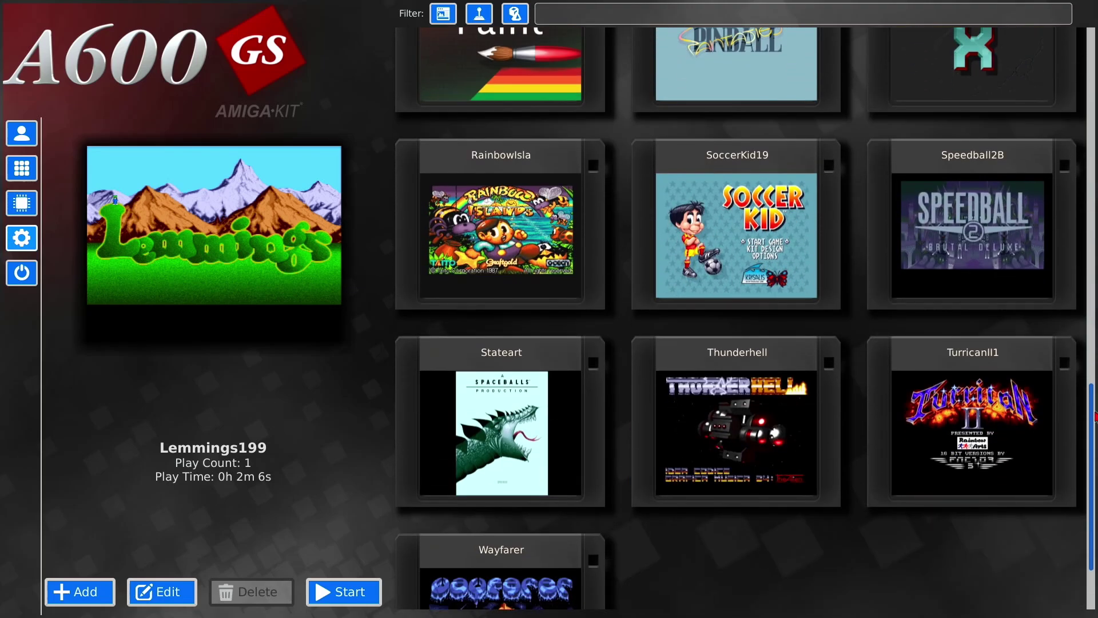
scroll(1094, 417, up, 4)
scroll(1092, 420, down, 5)
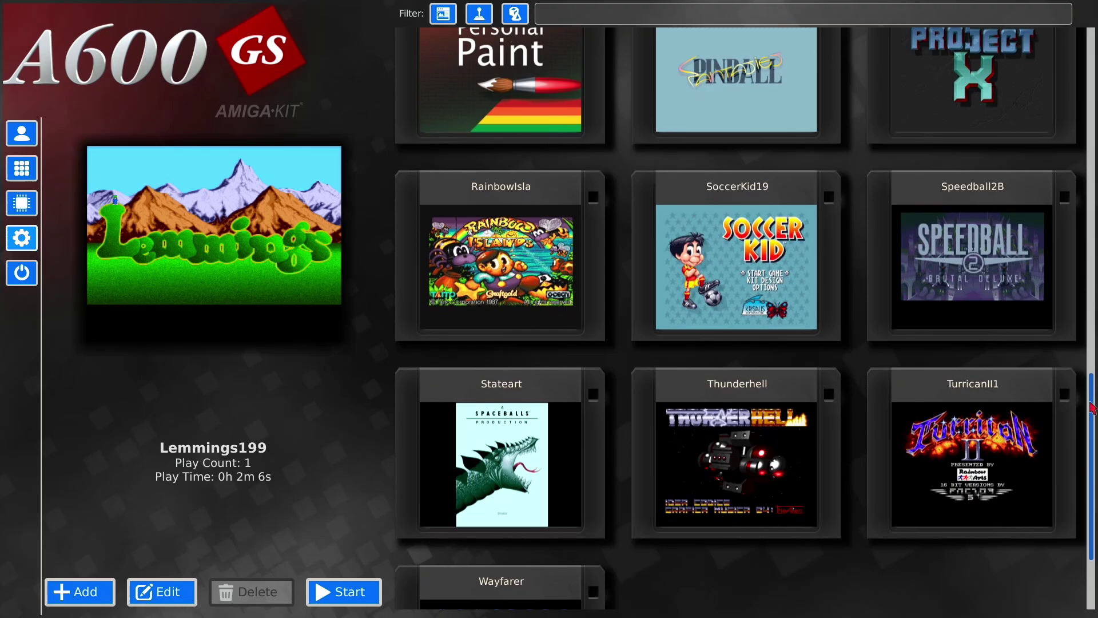
mouse_move(1092, 422)
mouse_down()
mouse_move(1093, 443)
mouse_move(1096, 155)
mouse_up()
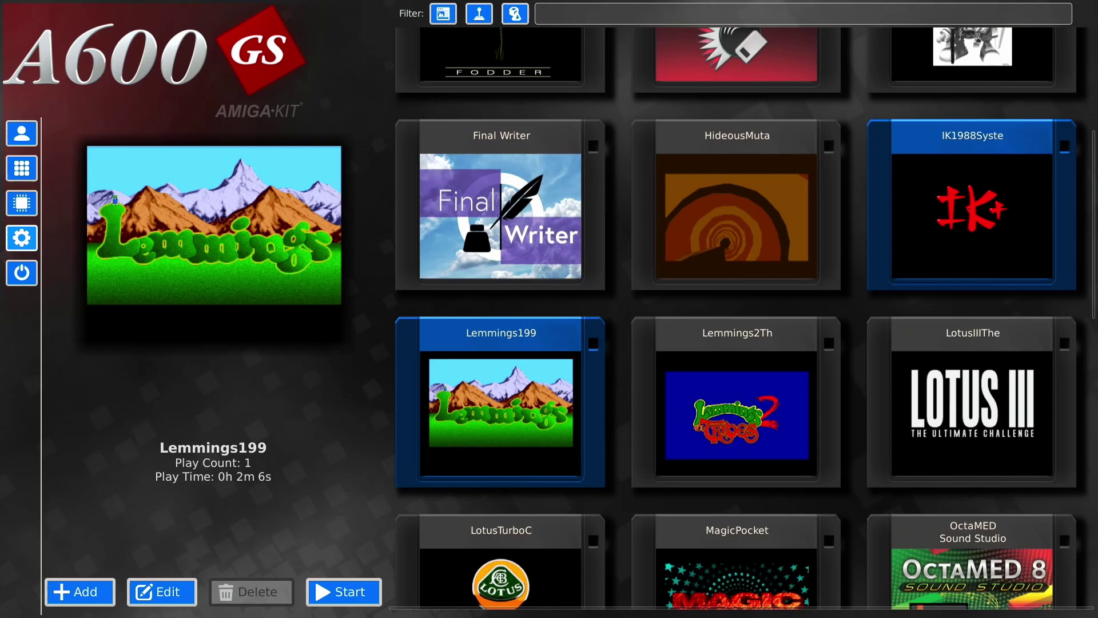
scroll(1095, 302, down, 1)
drag(1090, 254, 1090, 459)
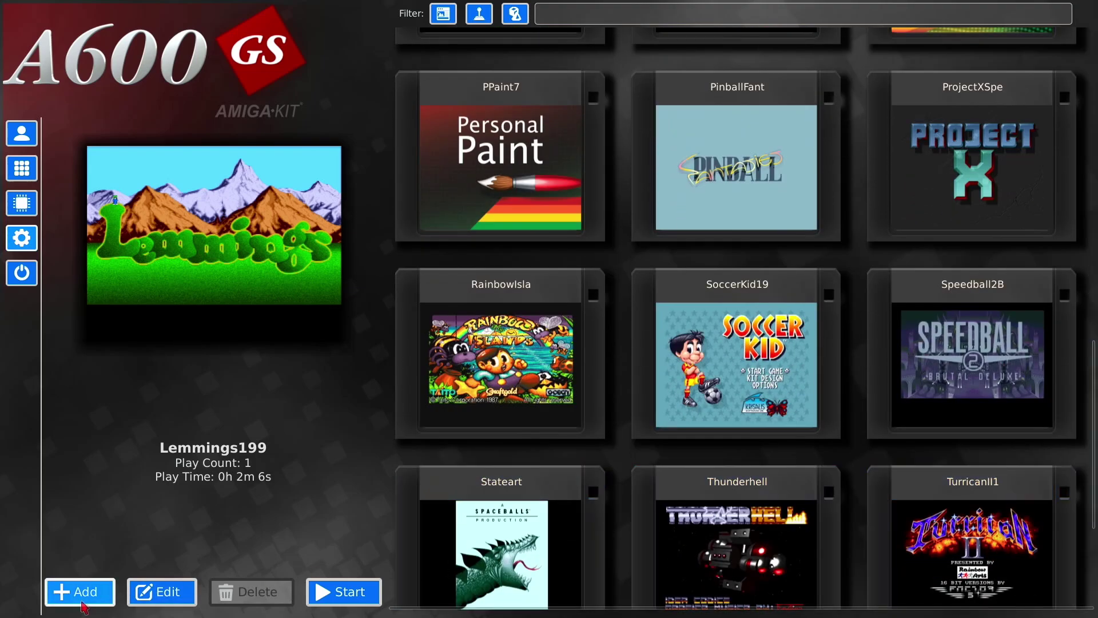
Import Teenage Mutant Hero Turtles - The Coin-op! from the adf folder on SanDisk_Cruzer_Fit_1 with default settings, and run it.
click(80, 591)
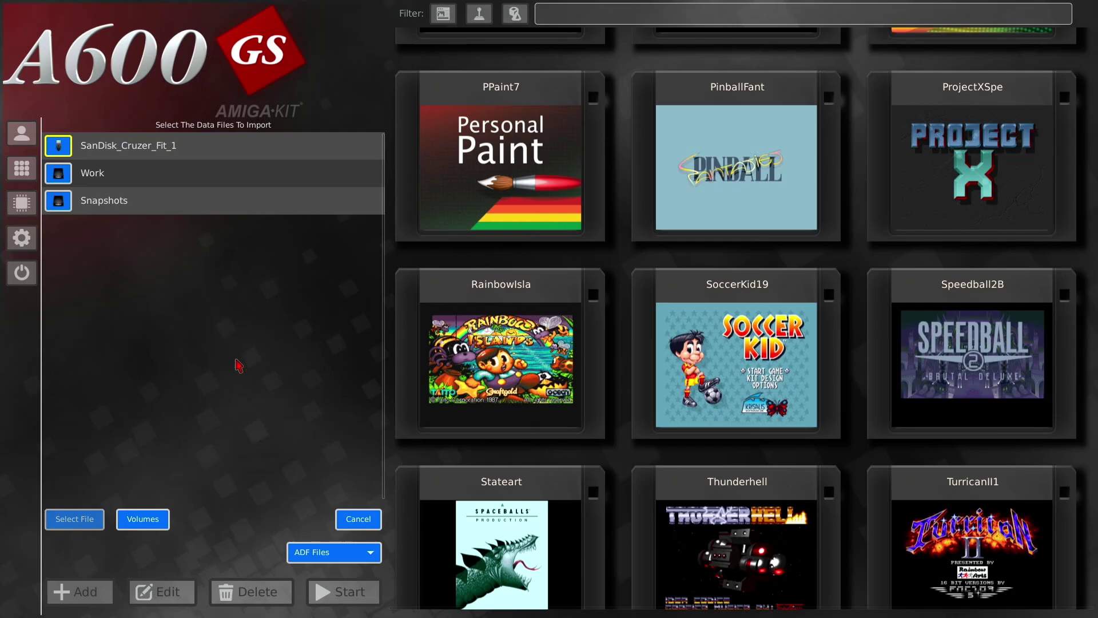
click(67, 156)
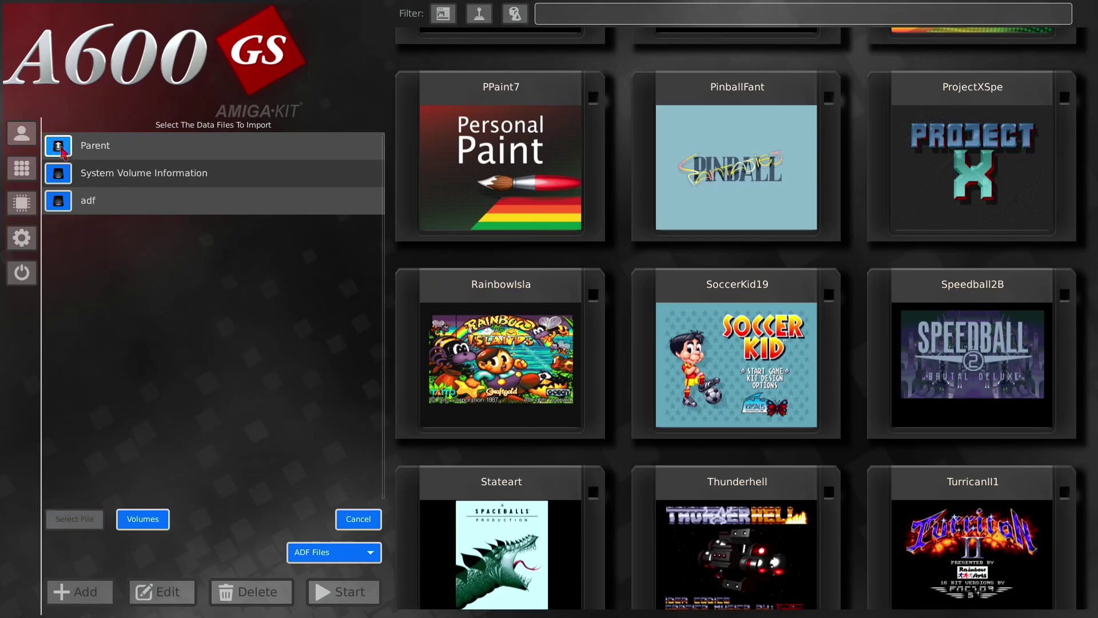
click(64, 205)
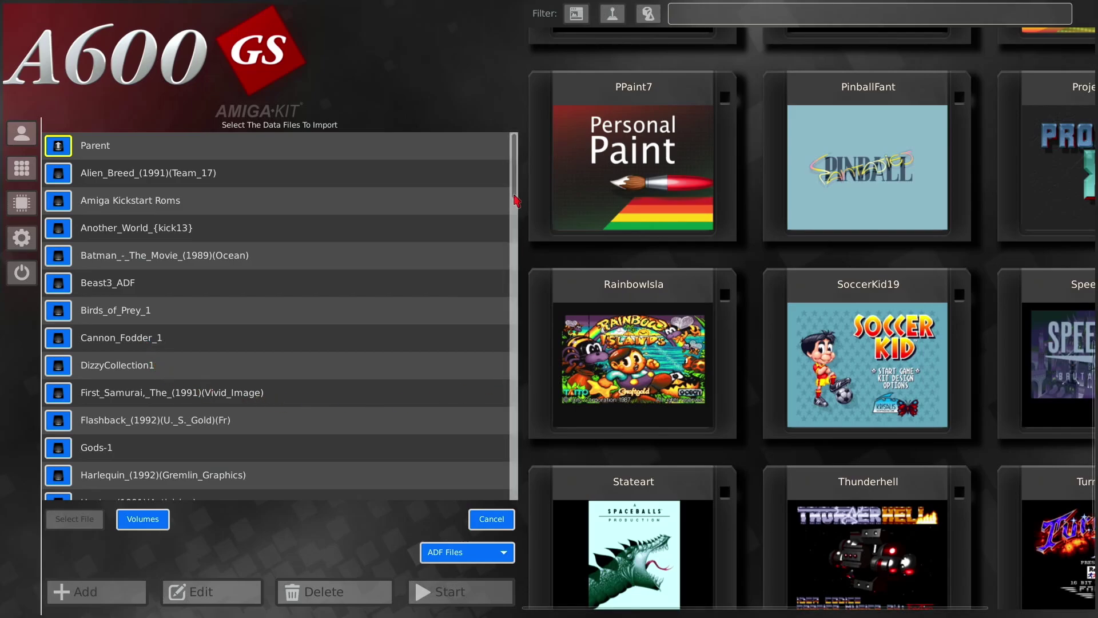
drag(516, 197, 521, 265)
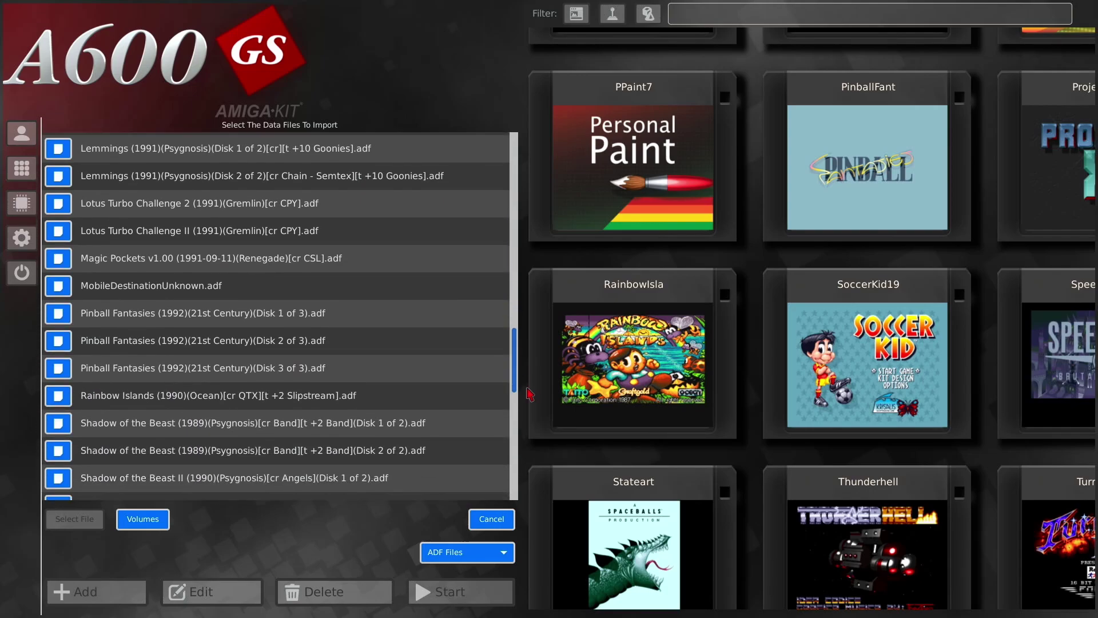
scroll(531, 416, down, 5)
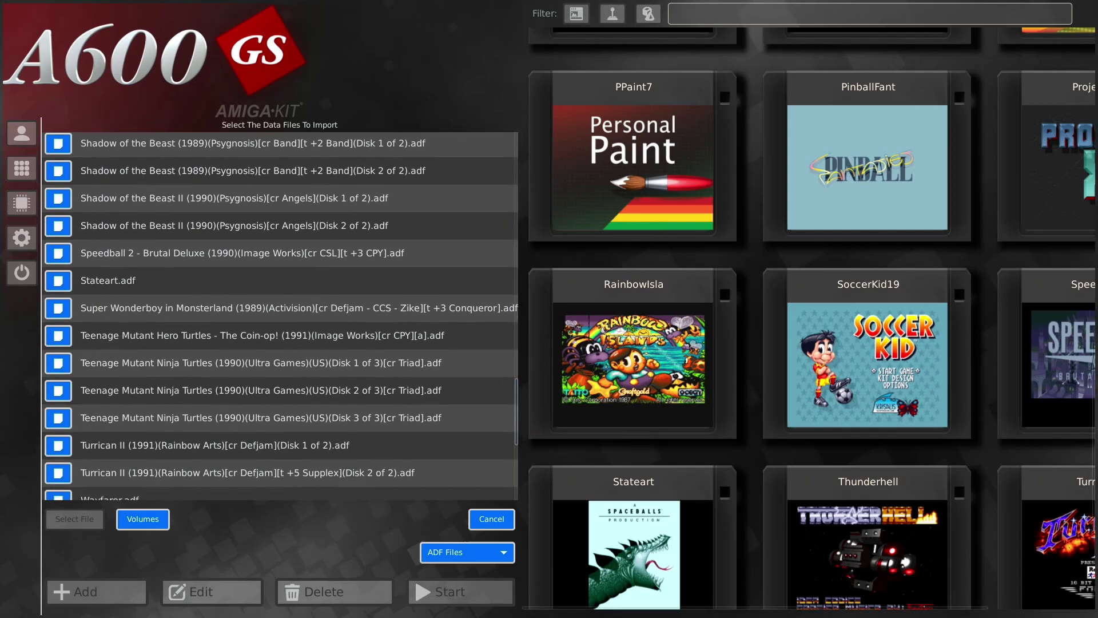
click(64, 339)
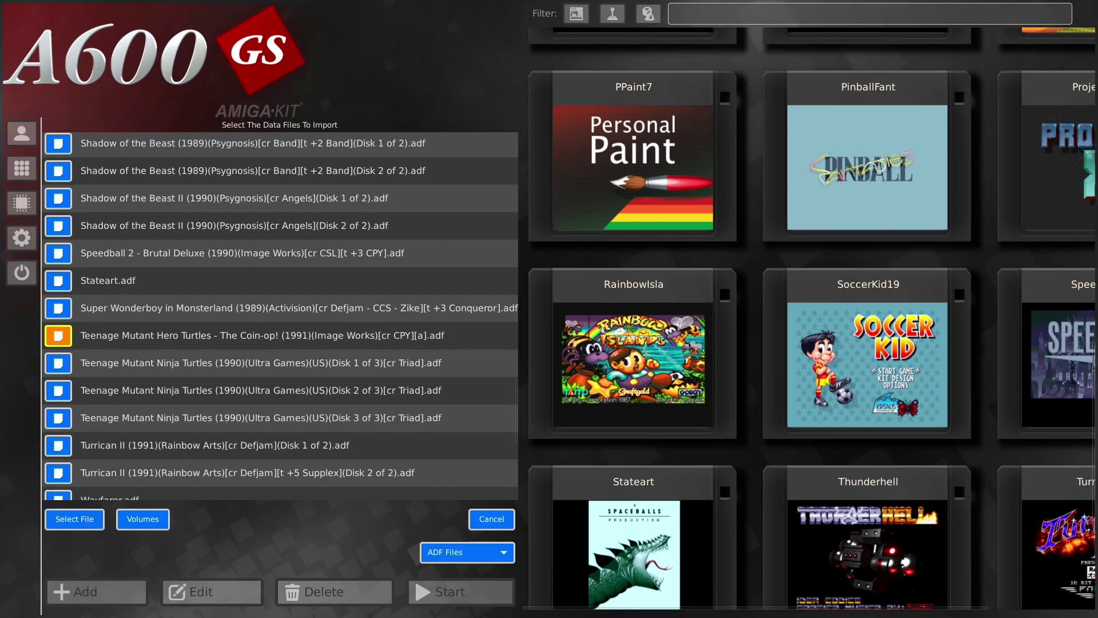
click(70, 525)
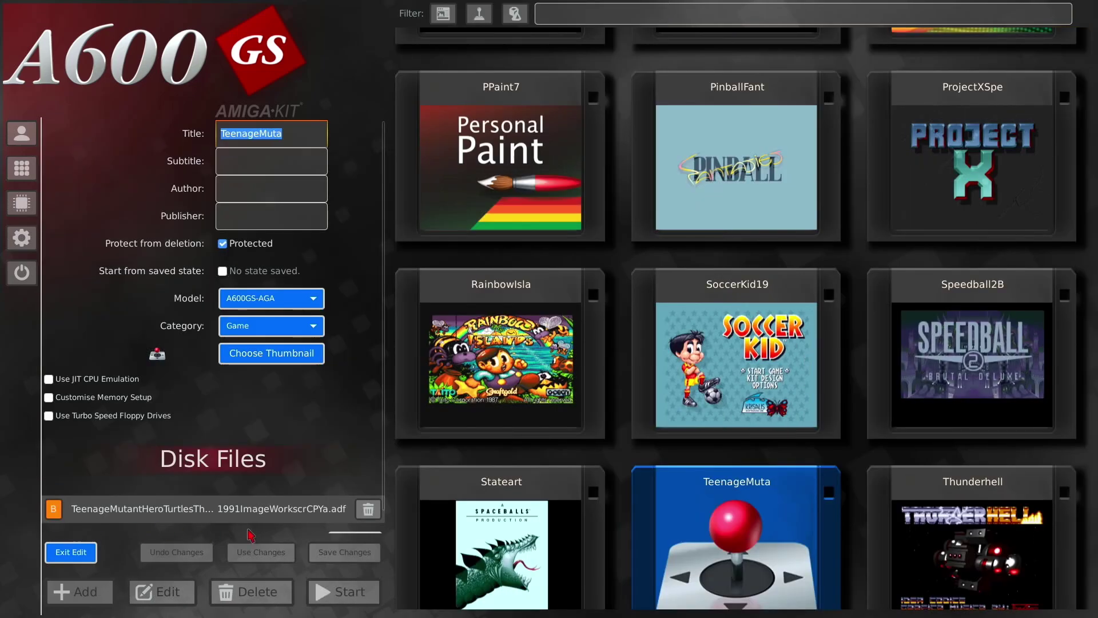
click(71, 552)
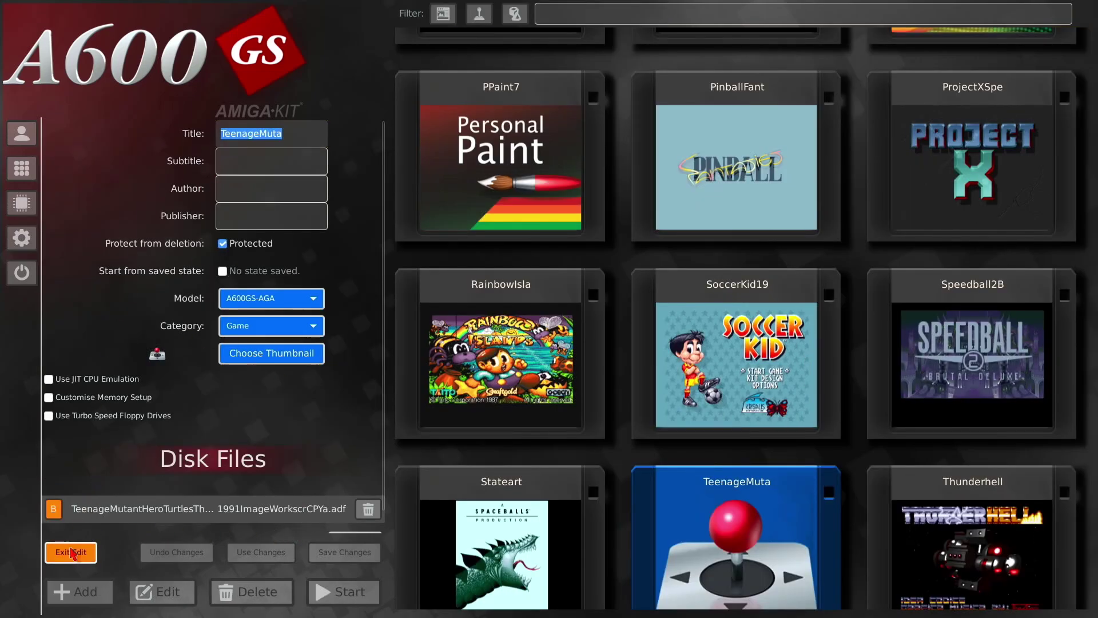
click(340, 590)
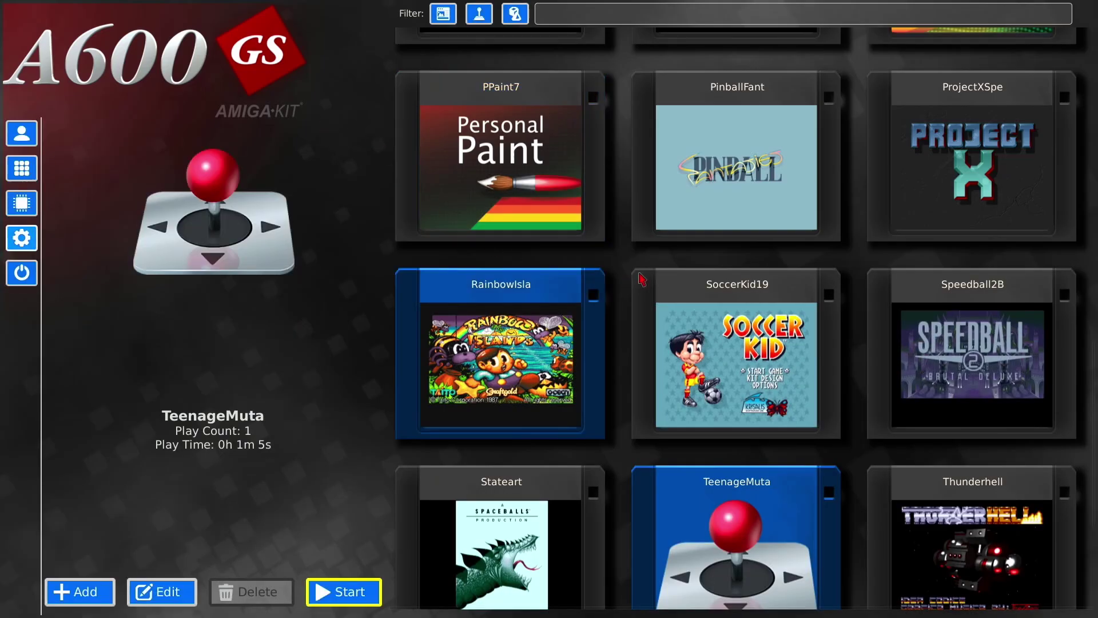
Set RainbowIsla to Unprotected, save the change, and permanently delete the game from the library.
click(520, 366)
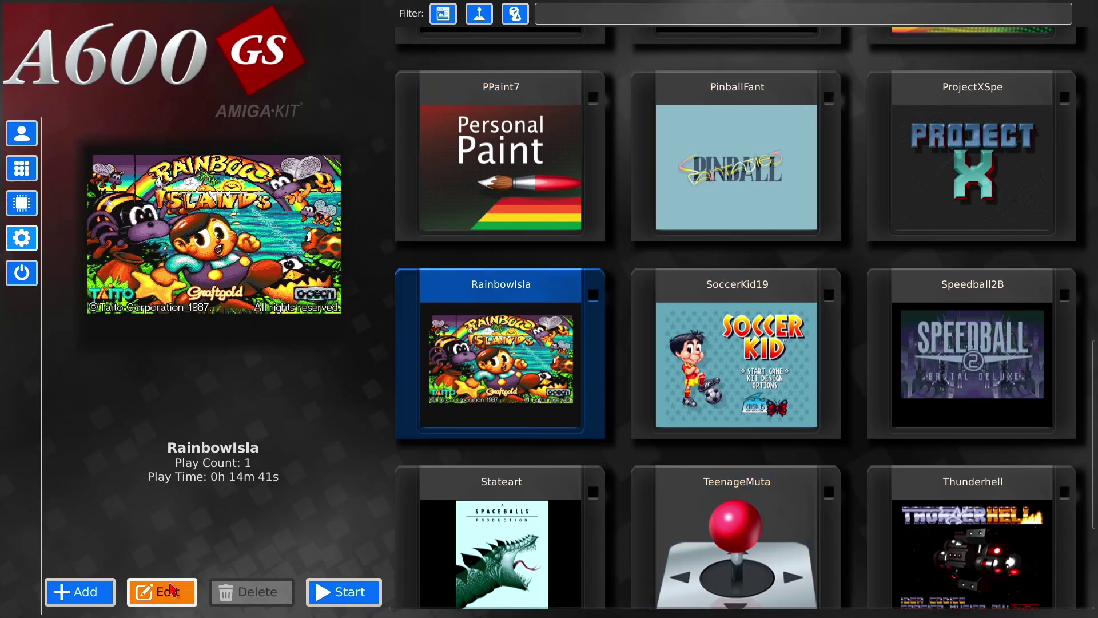
key(Return)
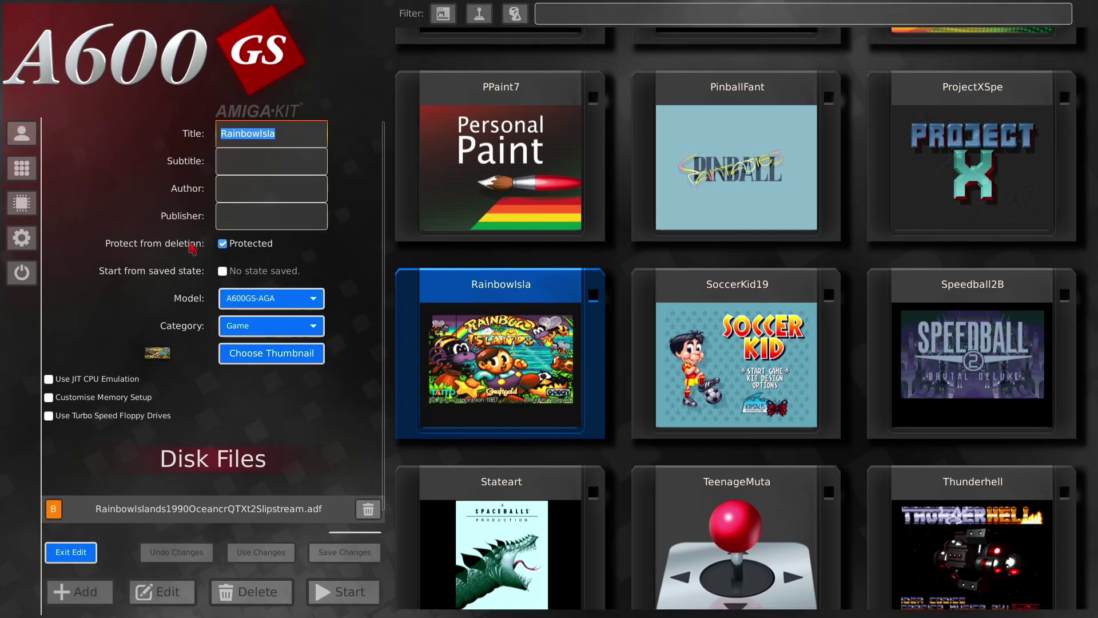
click(222, 244)
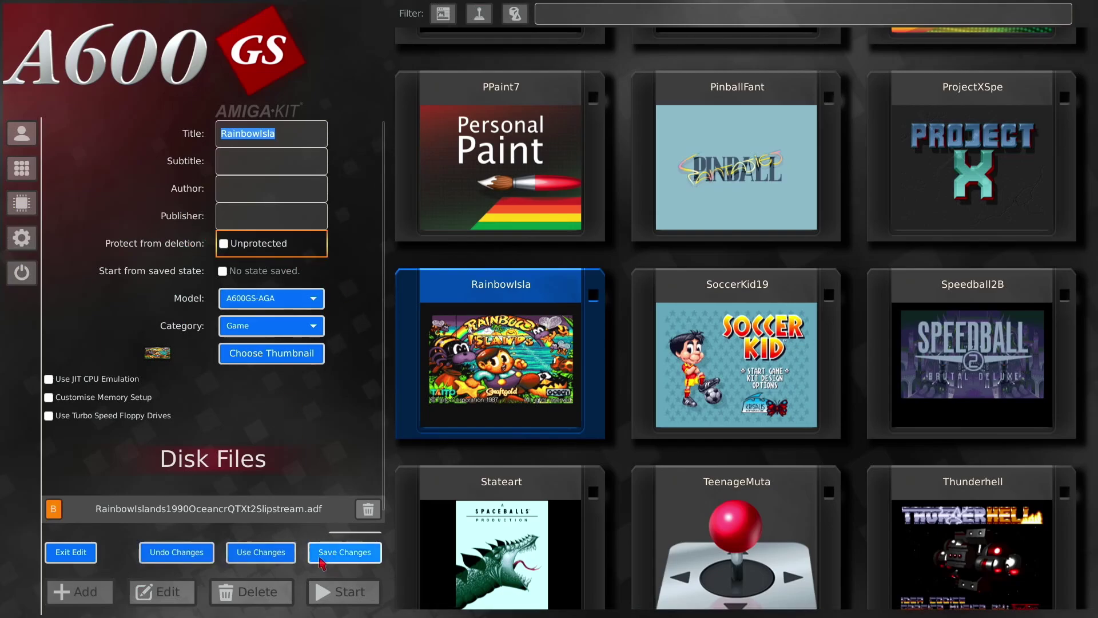
click(327, 554)
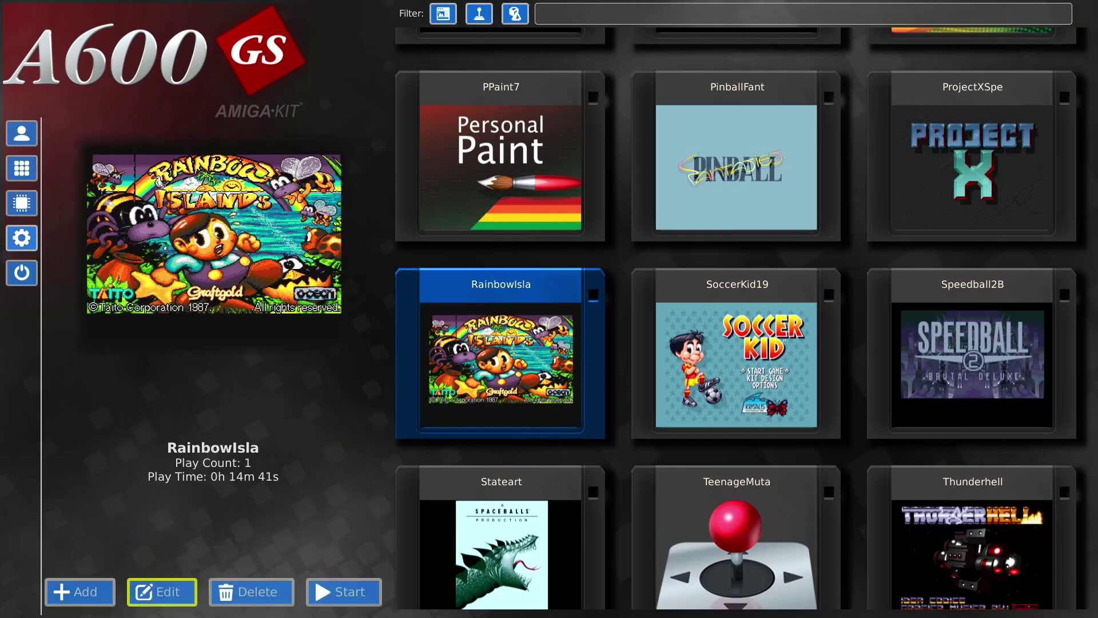
click(271, 598)
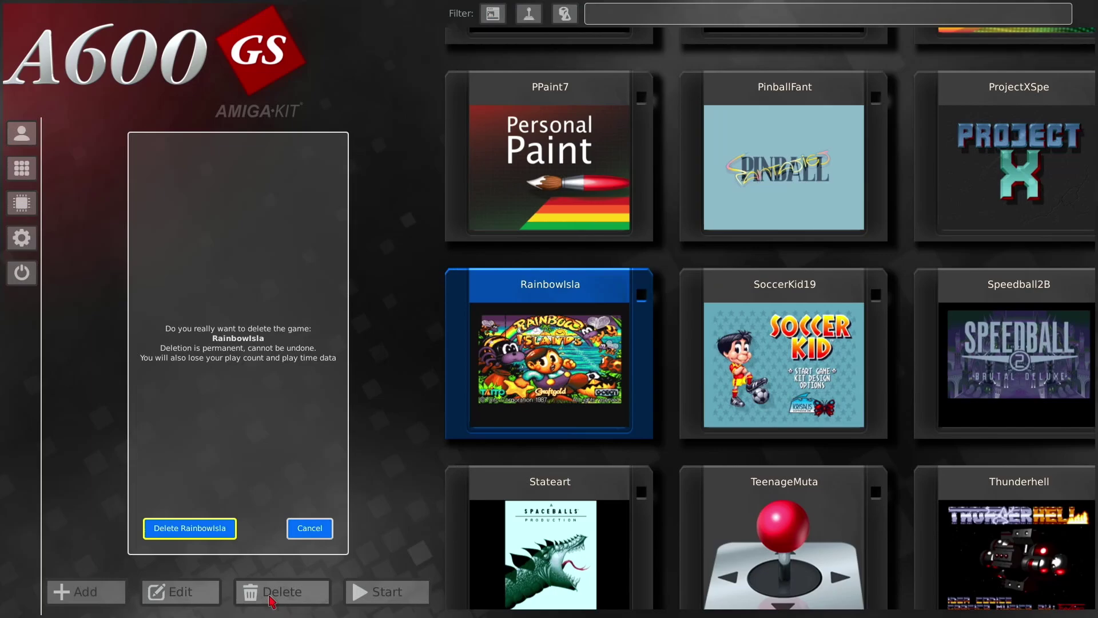
click(200, 529)
Import the Rainbow Islands (1990)(Ocean) ADF again from the adf folder on SanDisk_Cruzer_Fit_1, keeping the default settings.
key(Return)
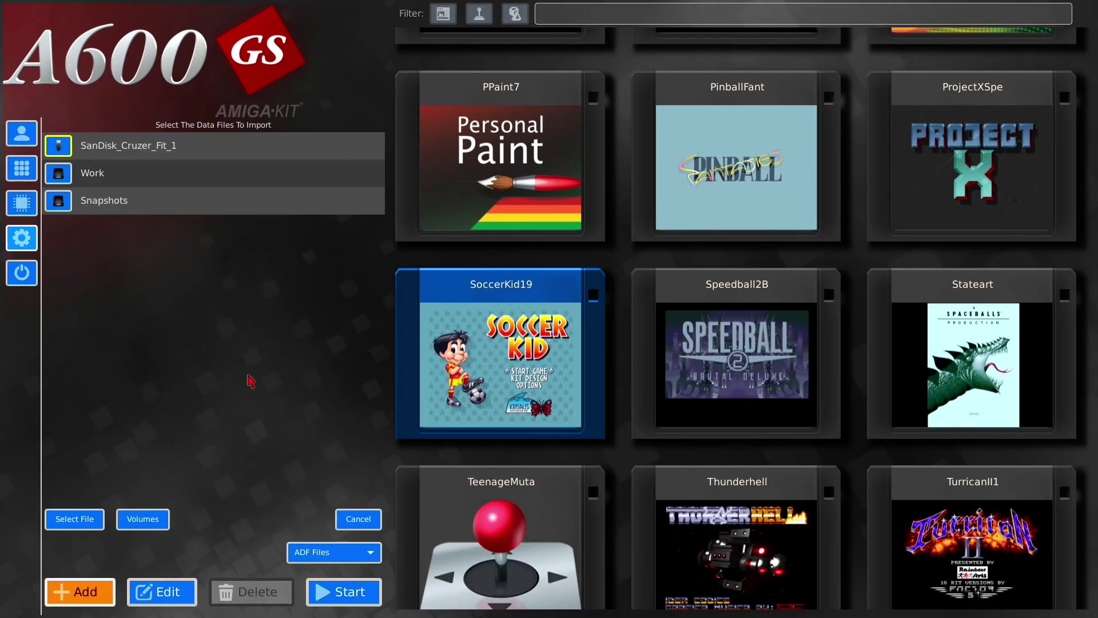
click(70, 154)
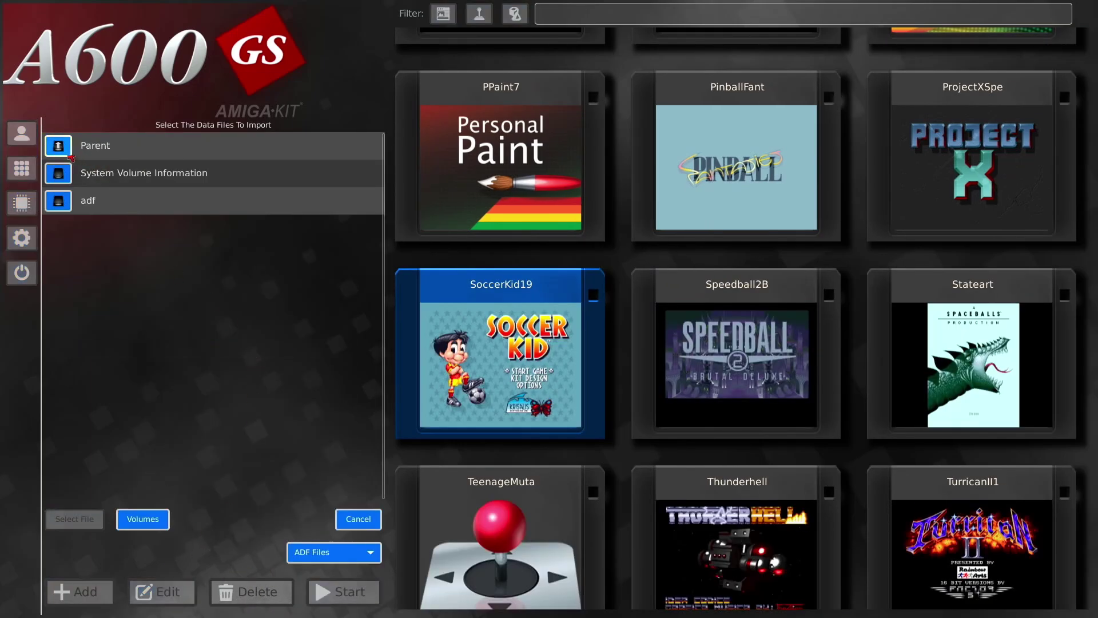
click(69, 203)
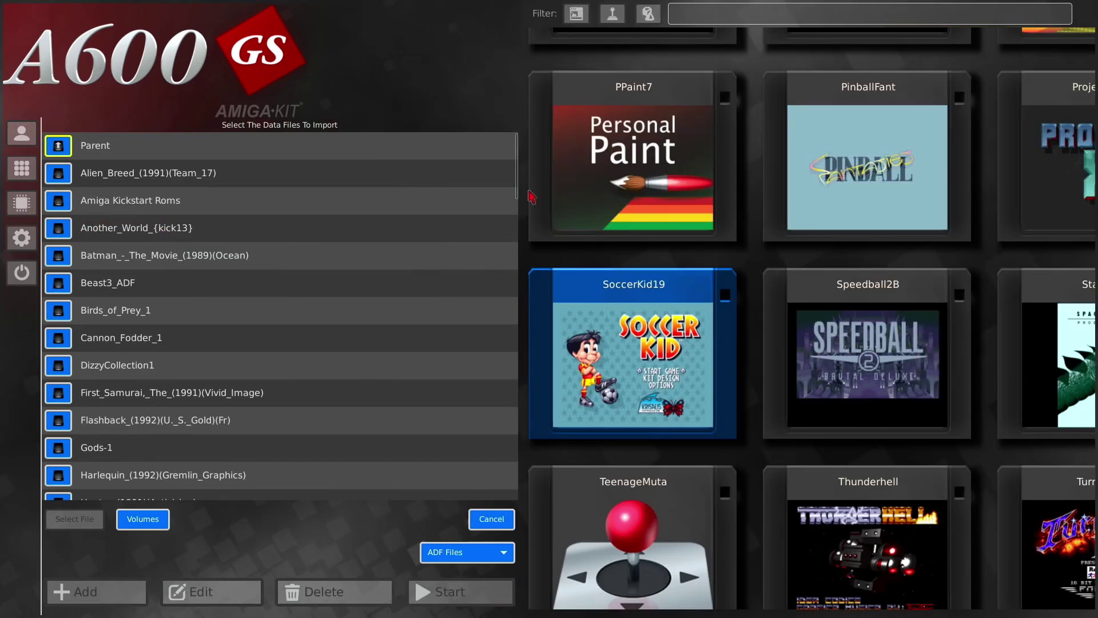
scroll(515, 206, down, 3)
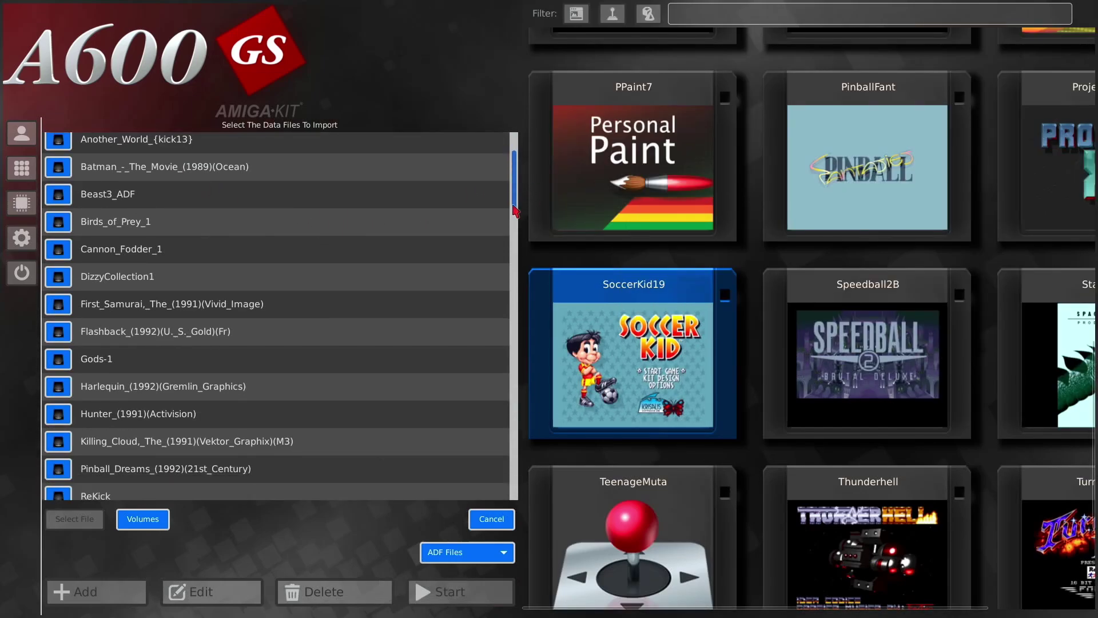
drag(515, 210, 514, 390)
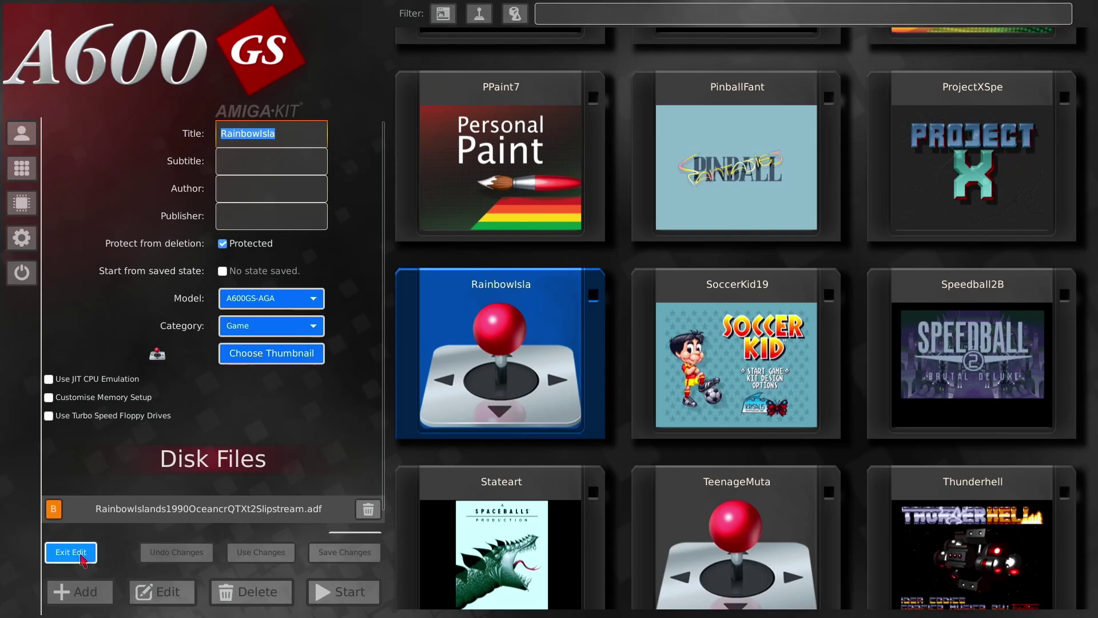
click(82, 554)
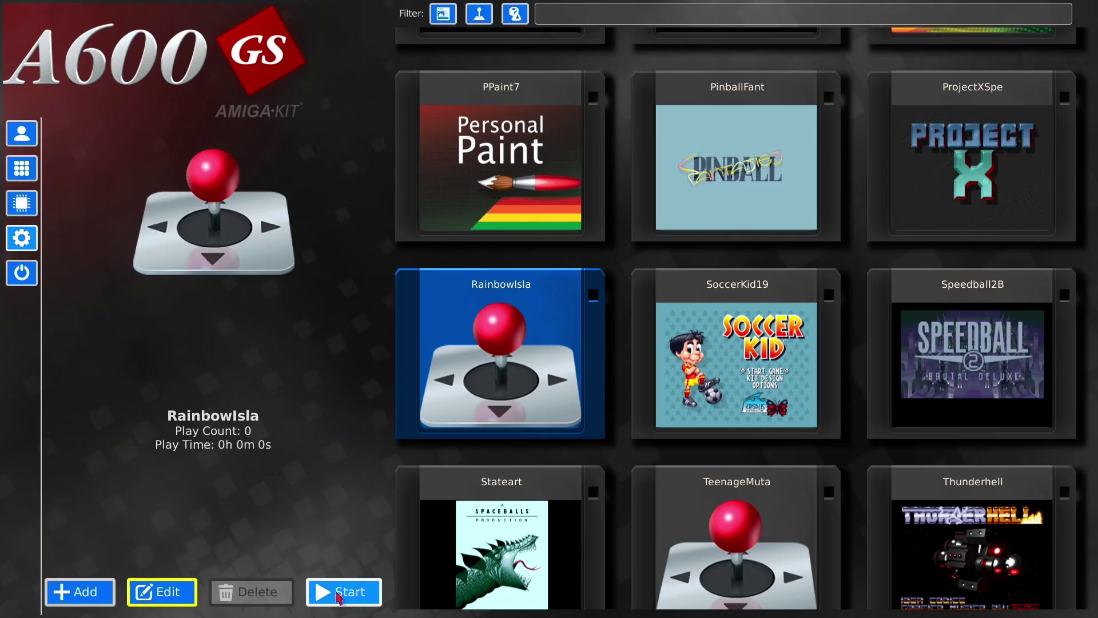
Run RainbowIsla up to its title picture and save a screenshot of it as the game's thumbnail.
click(348, 599)
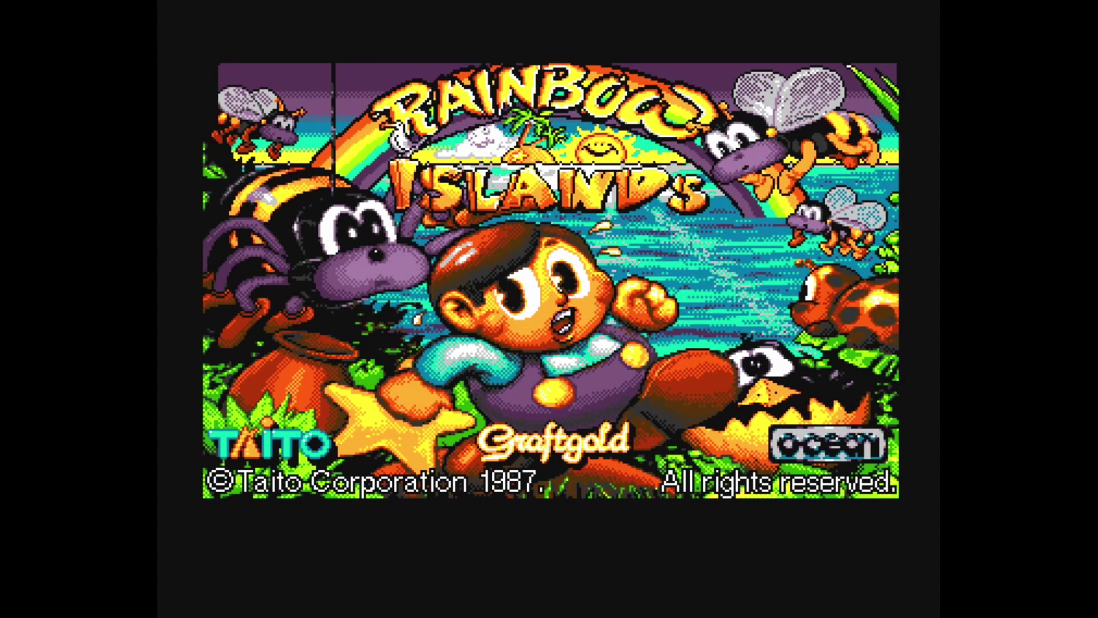
key(F12)
key(Down)
key(Down)
key(Down)
key(Down)
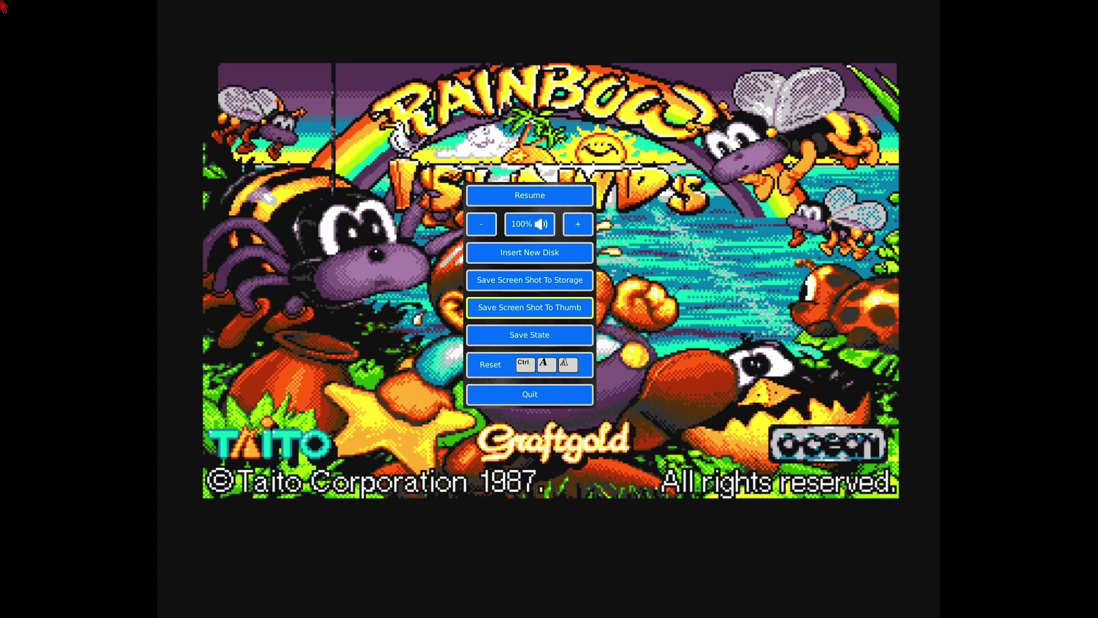
click(532, 310)
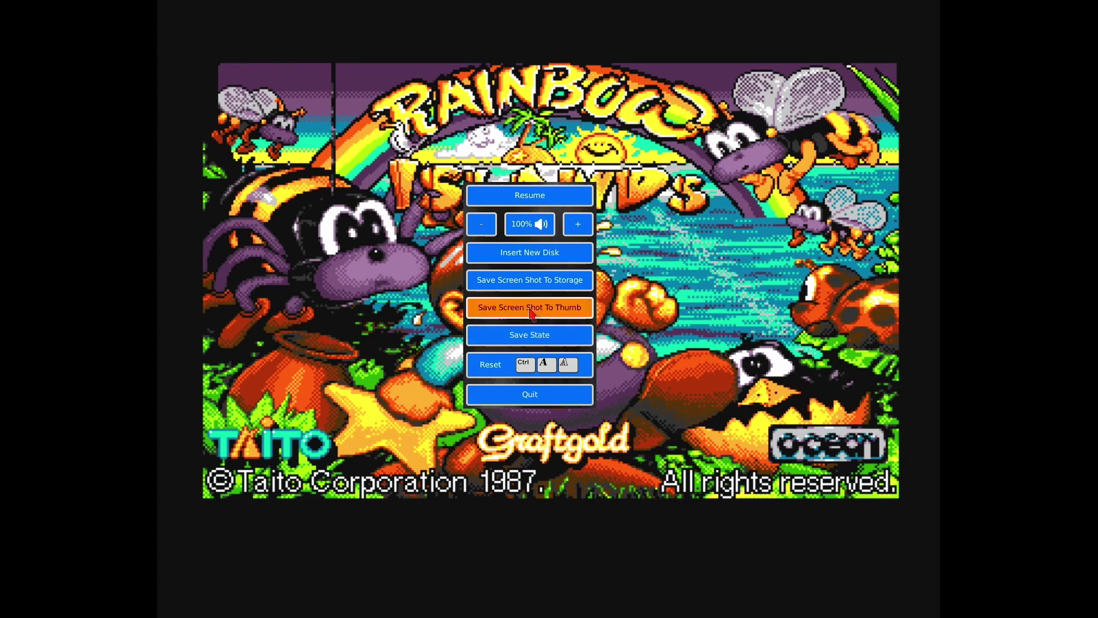
Resume Rainbow Islands, and quit its emulation session back to the library.
click(512, 200)
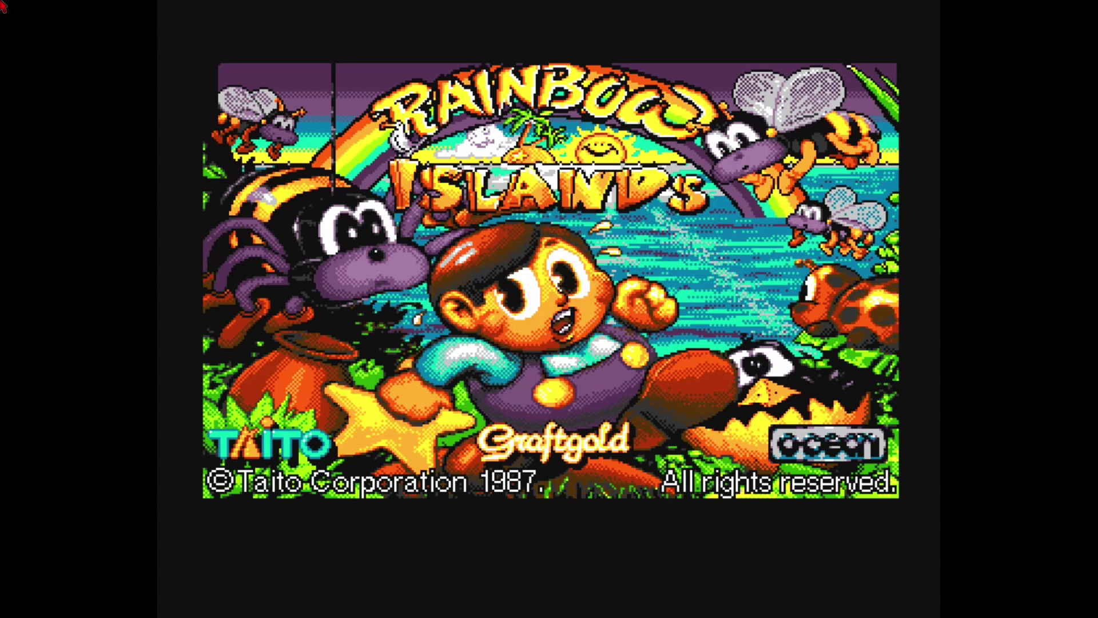
key(F12)
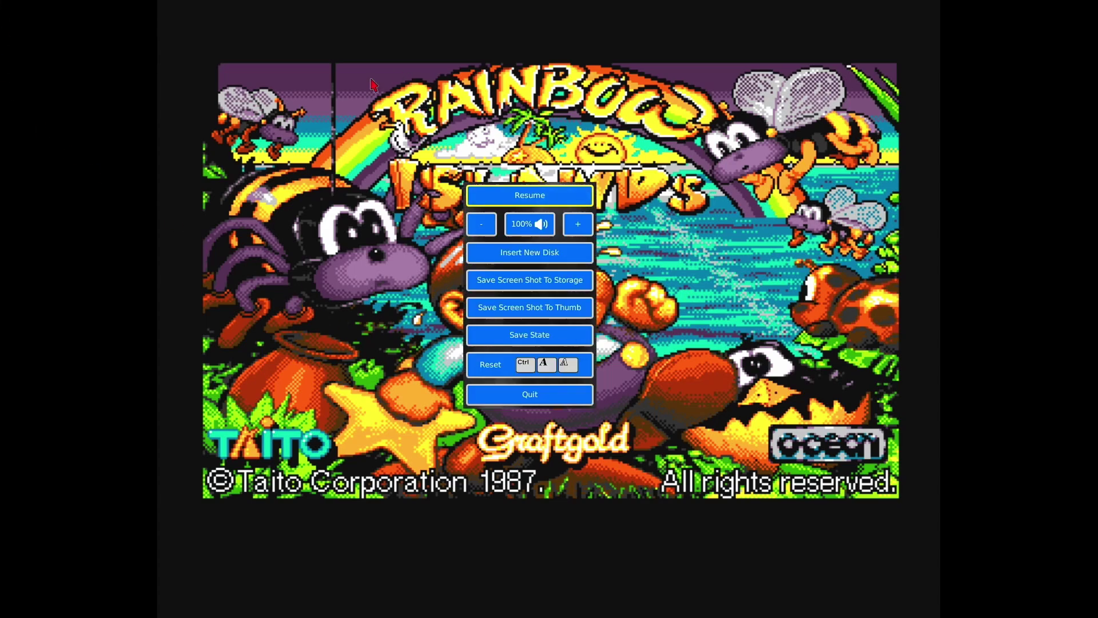
click(537, 394)
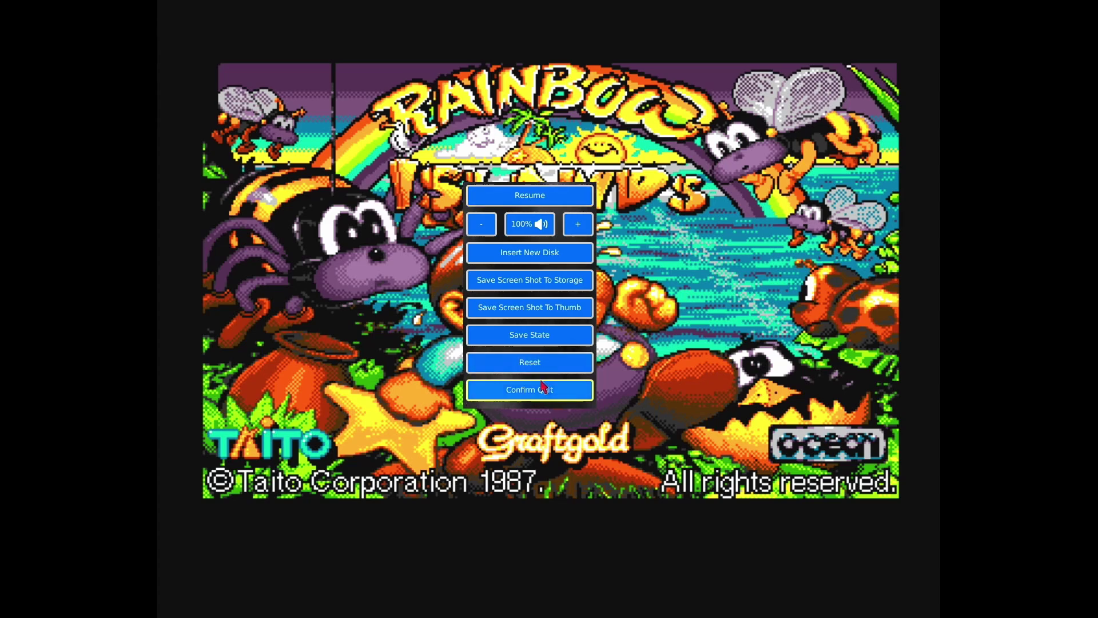
click(543, 388)
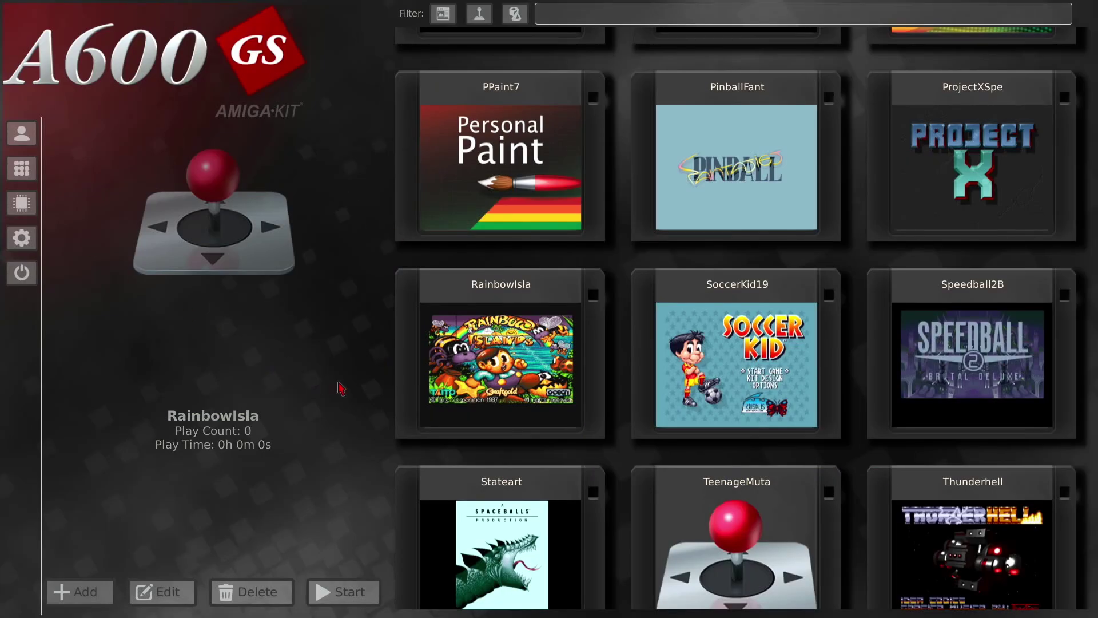
click(501, 154)
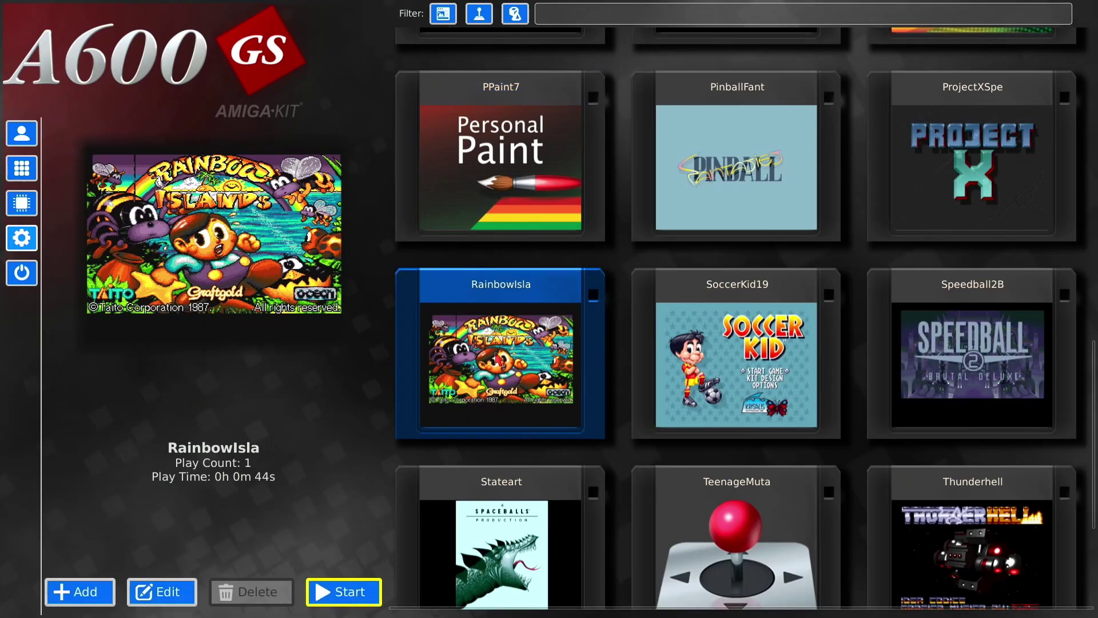
Set TeenageMuta to Unprotected, save the change, and permanently delete the game from the library.
click(683, 360)
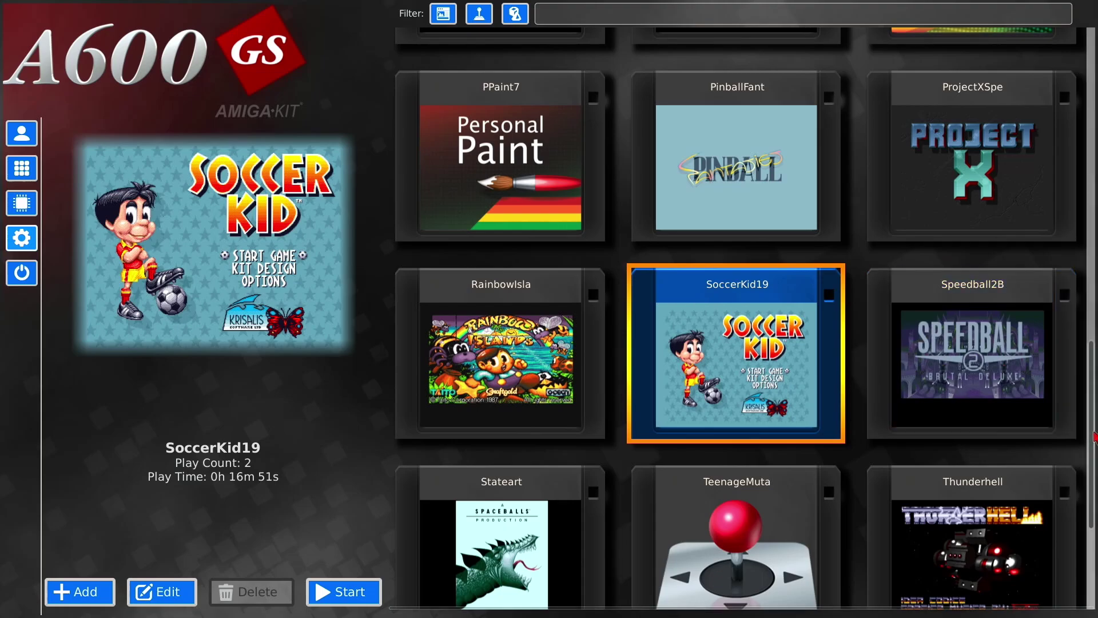
scroll(1092, 438, down, 1)
click(740, 316)
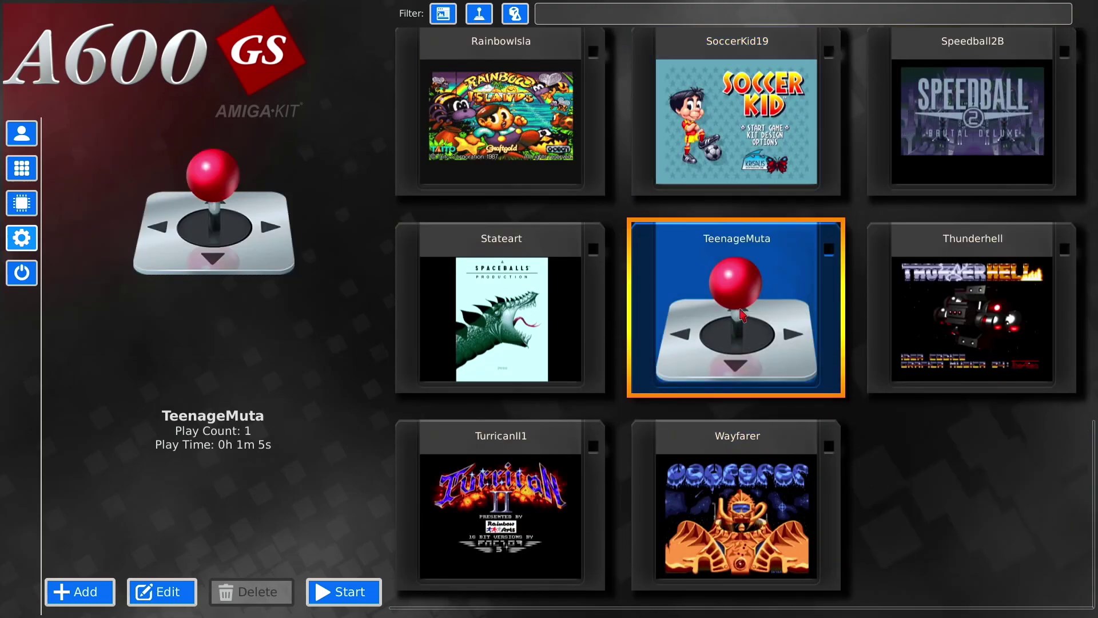
click(150, 592)
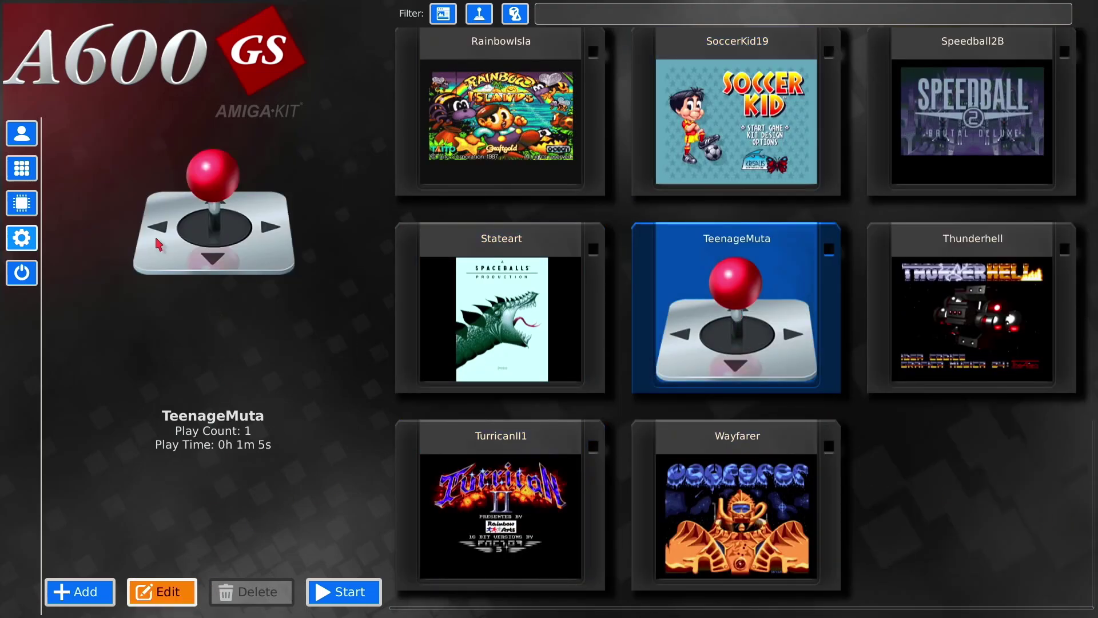
click(228, 247)
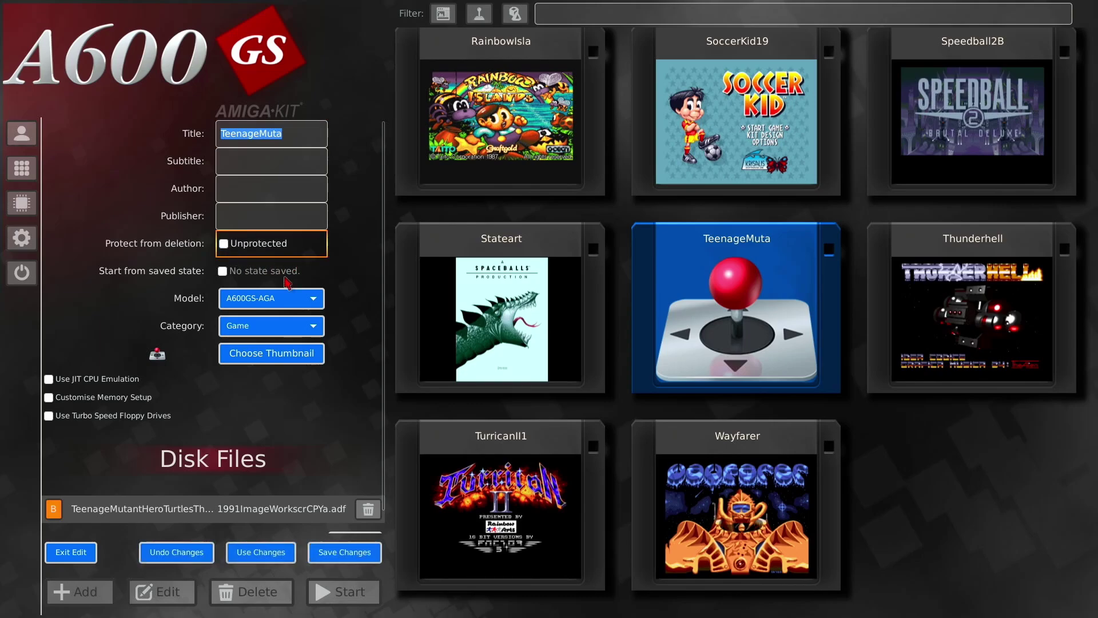
click(343, 552)
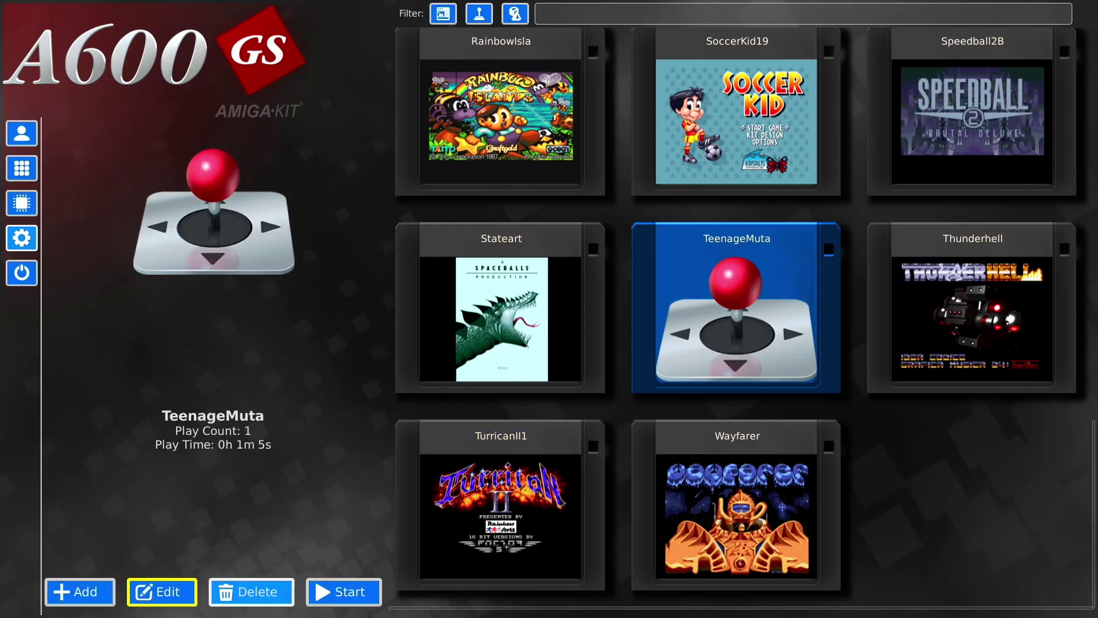
click(686, 332)
click(259, 589)
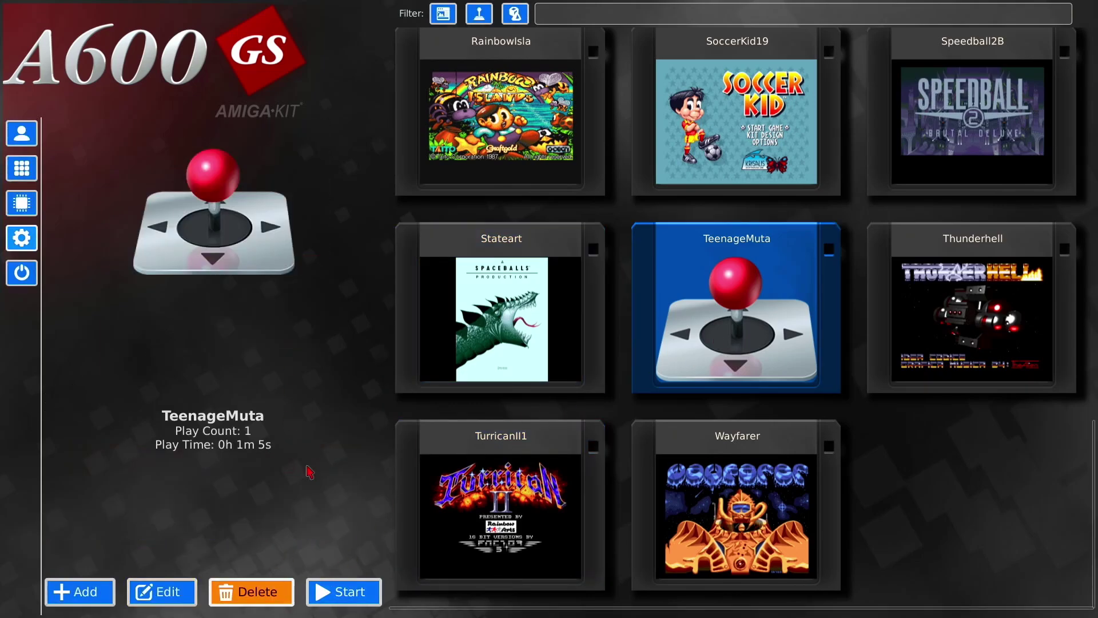
click(219, 533)
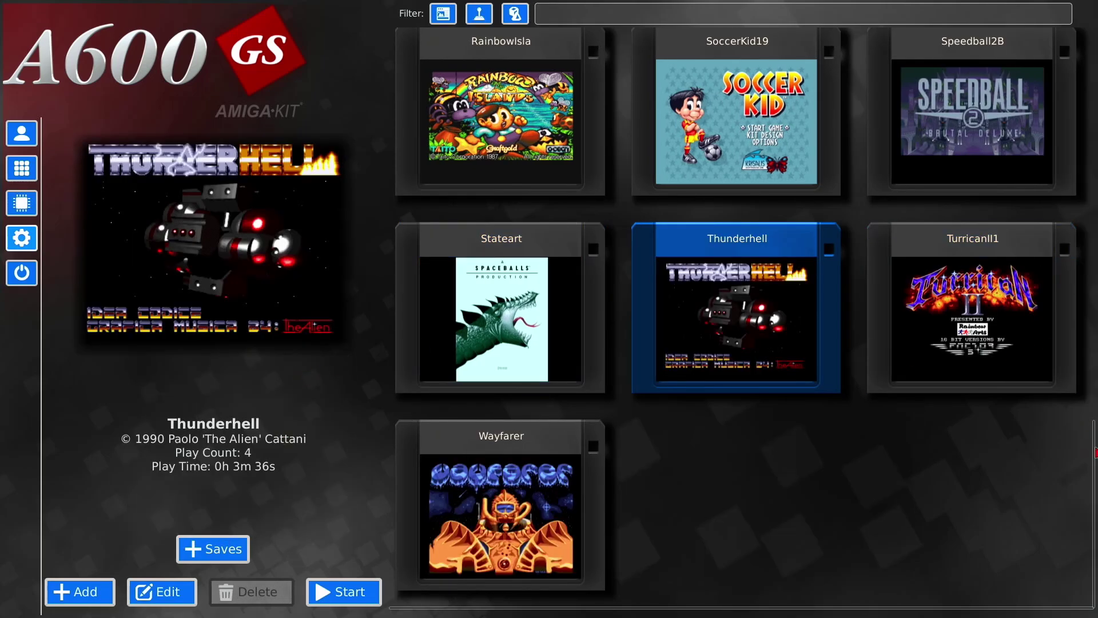
scroll(884, 139, up, 10)
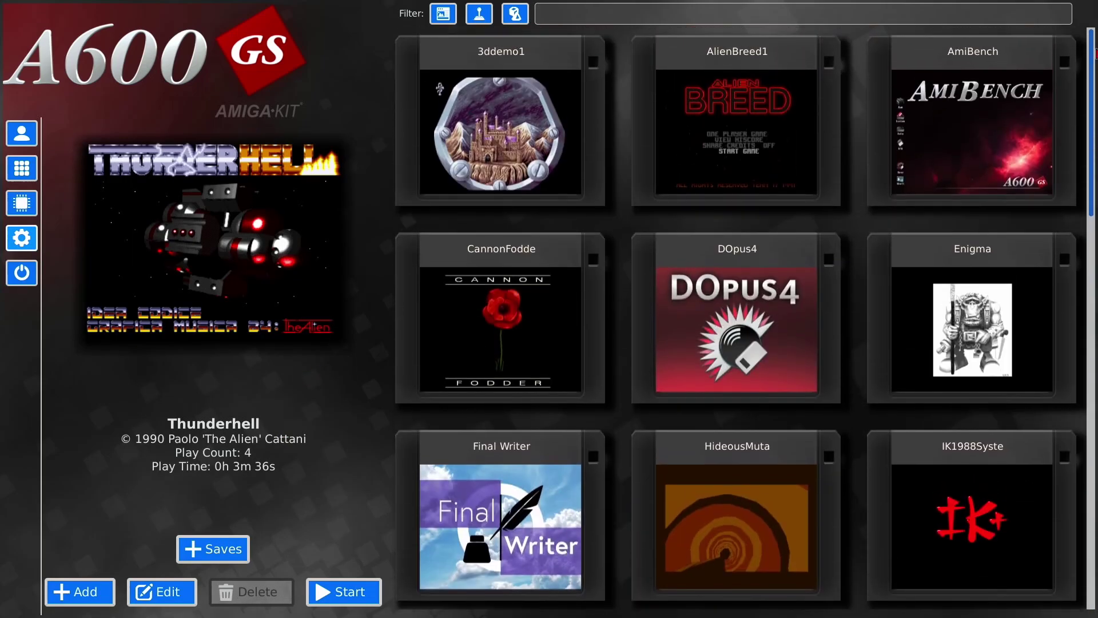